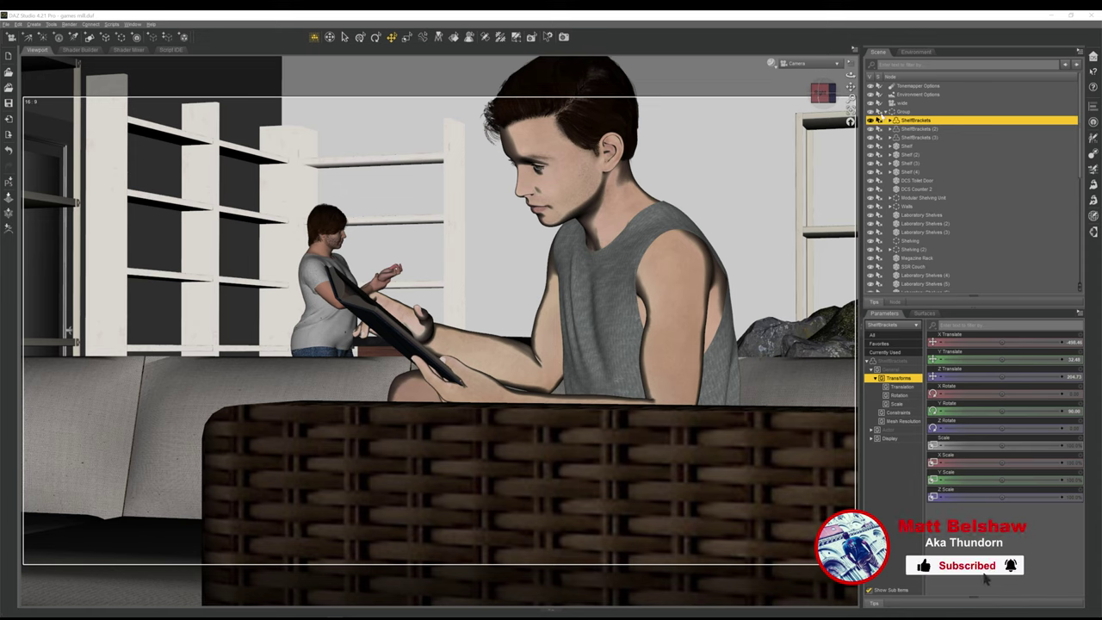
Collapse the shop fixtures Group node, hiding ShelfBrackets and Shelf, so only Group, Archie, Jake and the camera remain.
{"action": "left_click", "coordinate": [886, 112]}
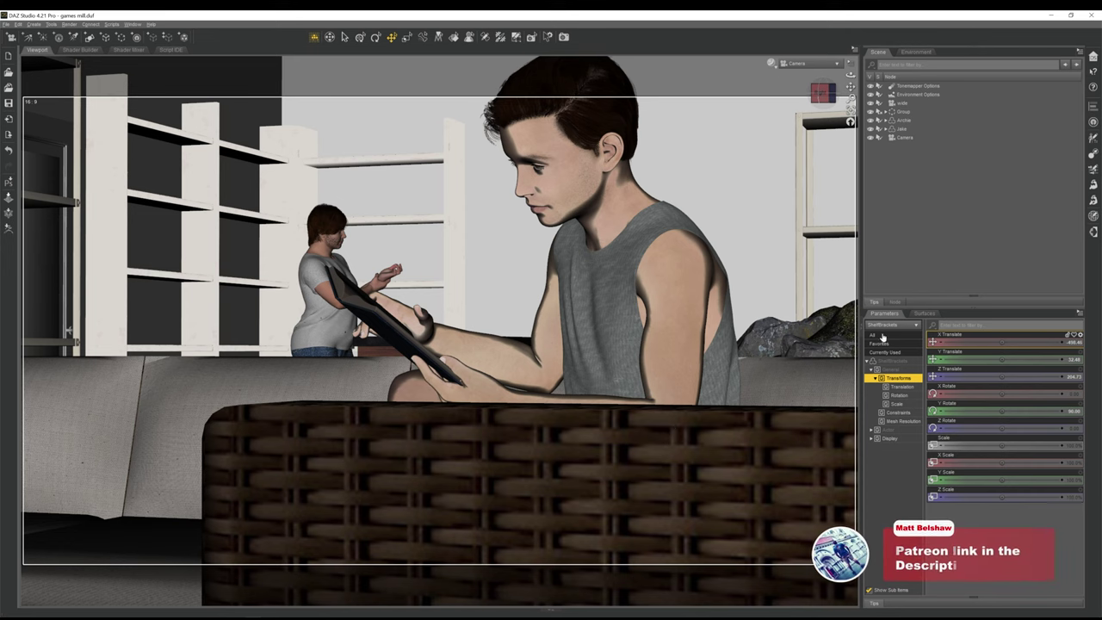
Switch the viewport DrawStyle to NVIDIA Iray and show Archie's Mesh Resolution parameters.
{"action": "left_click", "coordinate": [771, 64]}
{"action": "left_click", "coordinate": [764, 161]}
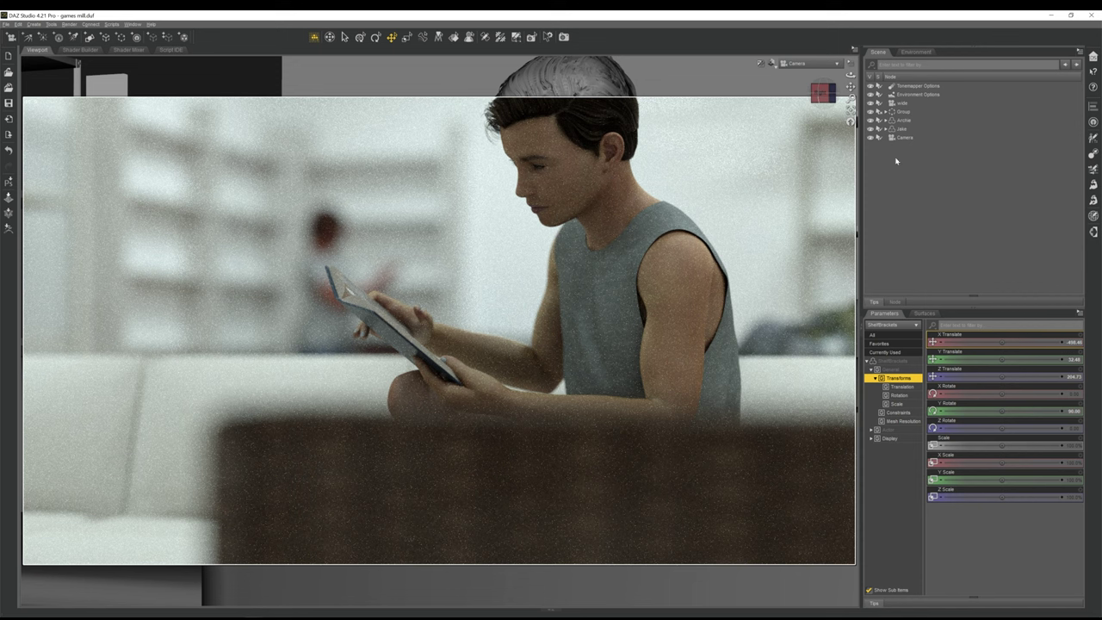
{"action": "left_click", "coordinate": [905, 120]}
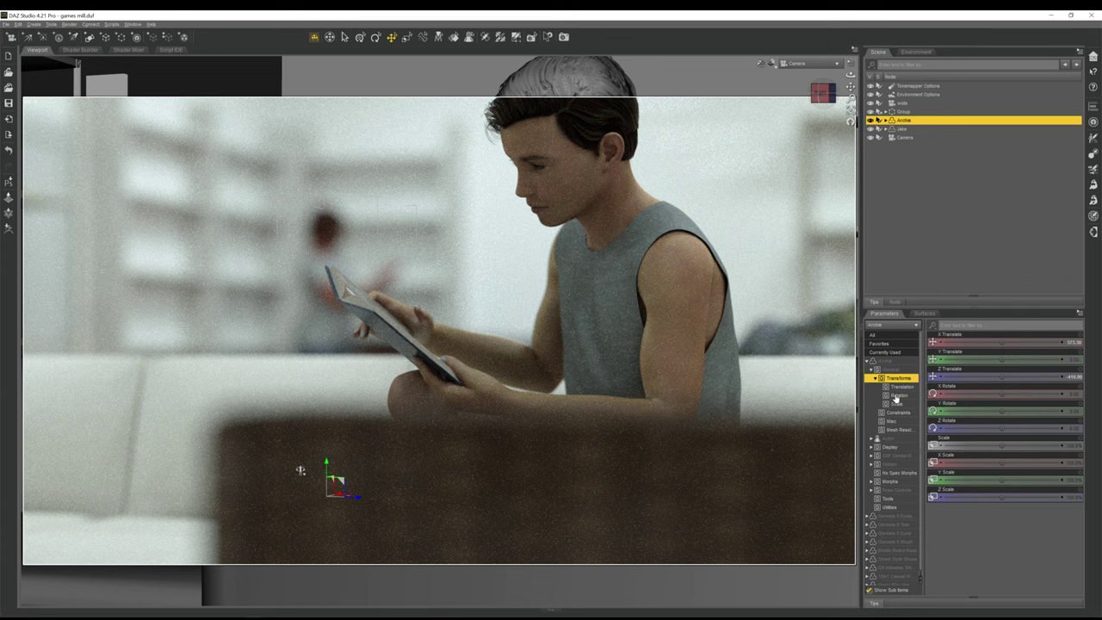
{"action": "left_click", "coordinate": [905, 430]}
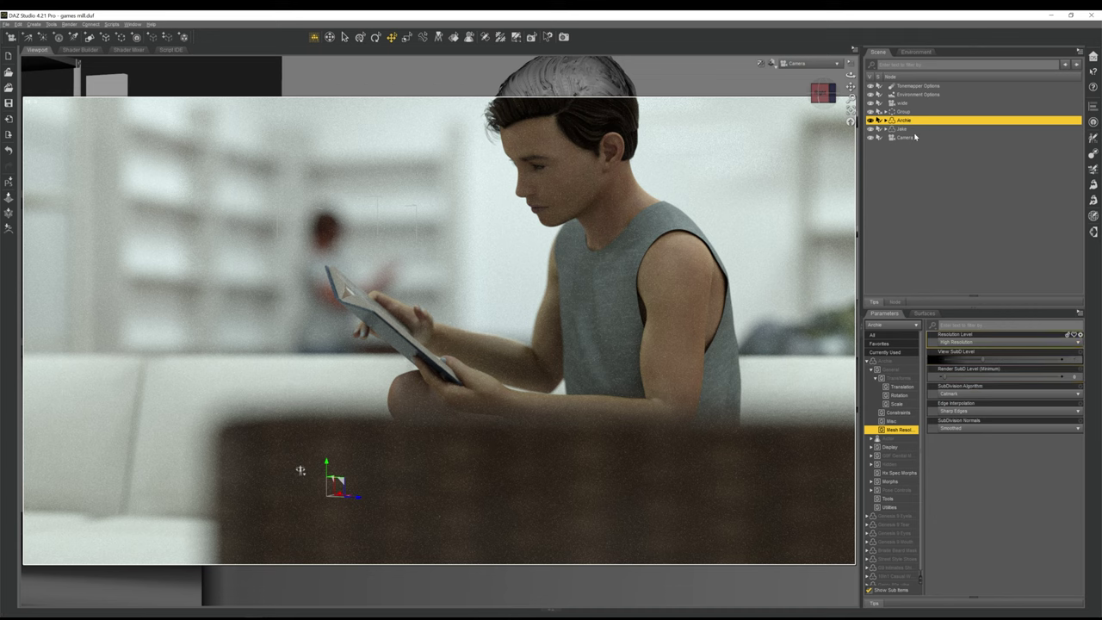
Select Jake to show his Mesh Resolution: High Resolution, Catmark, Sharp Edges, Smoothed normals.
{"action": "left_click", "coordinate": [945, 129]}
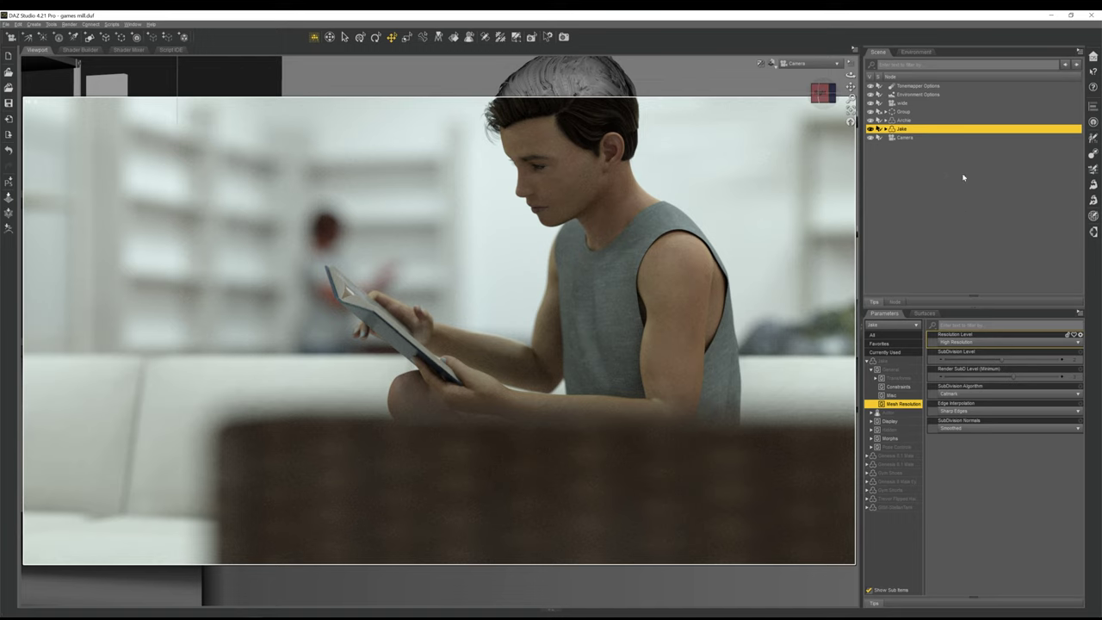
Set the viewport to Texture Shaded and switch to the free Perspective View.
{"action": "left_click", "coordinate": [772, 63]}
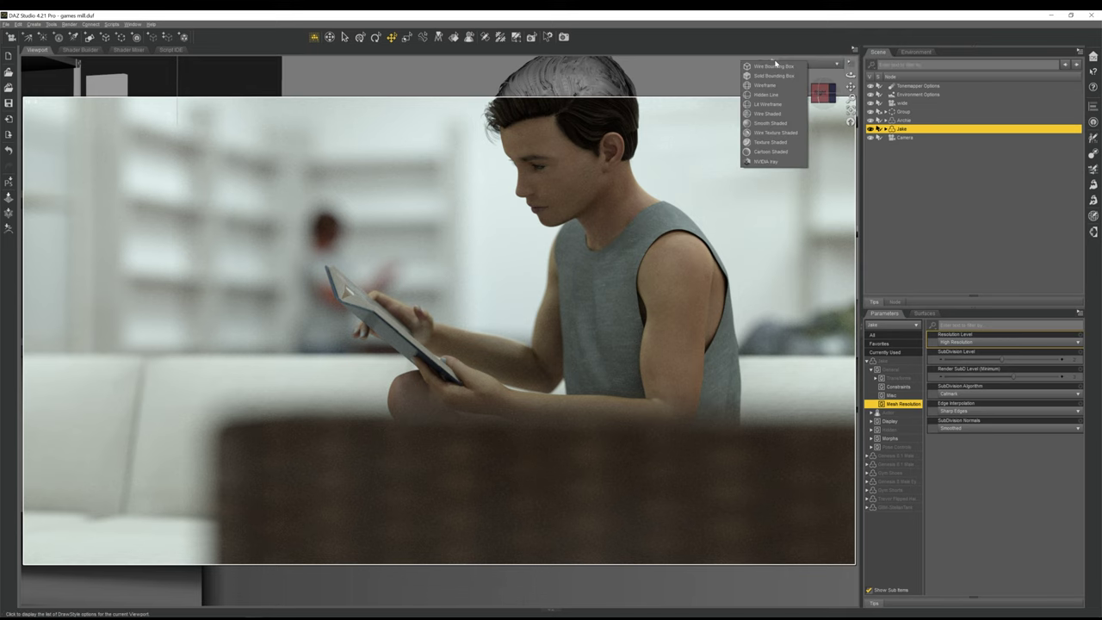
{"action": "left_click", "coordinate": [780, 142]}
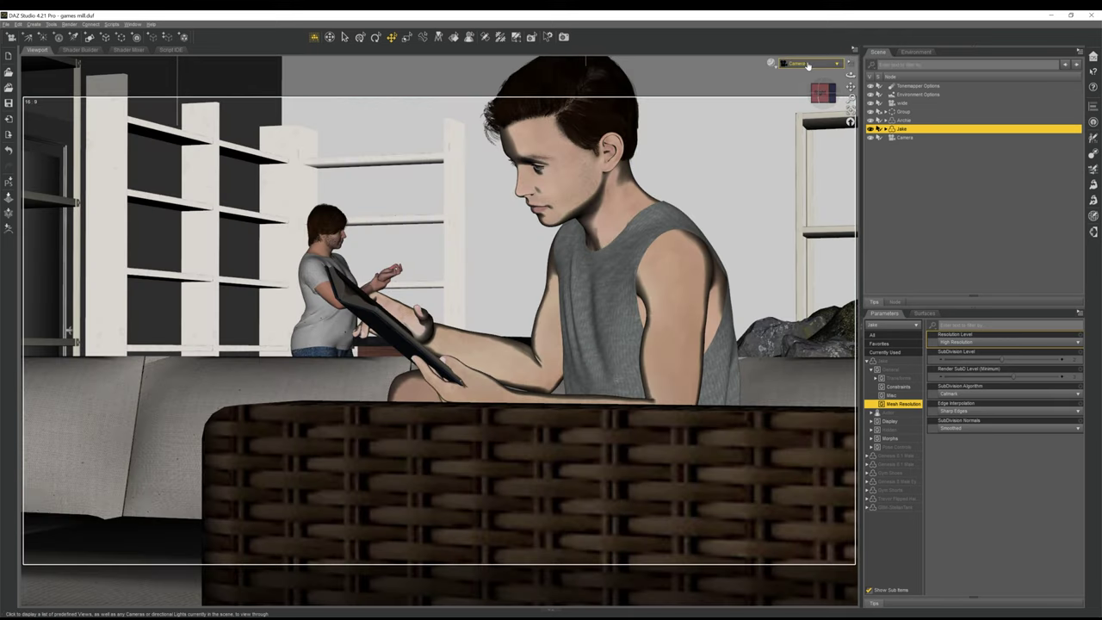
{"action": "left_click", "coordinate": [804, 66]}
{"action": "left_click", "coordinate": [809, 69]}
Orbit and pan around the shop interior, then return to the scene Camera view.
{"action": "left_click_drag", "start_coordinate": [821, 89], "coordinate": [848, 98]}
{"action": "left_click_drag", "start_coordinate": [316, 404], "coordinate": [328, 514]}
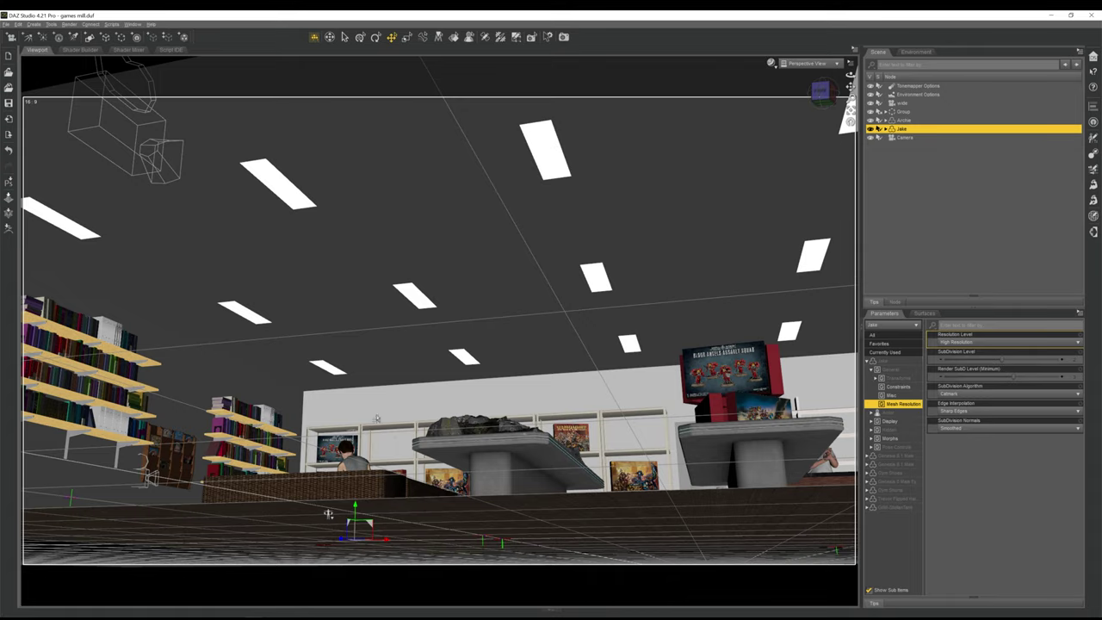
{"action": "left_click_drag", "start_coordinate": [813, 92], "coordinate": [817, 97]}
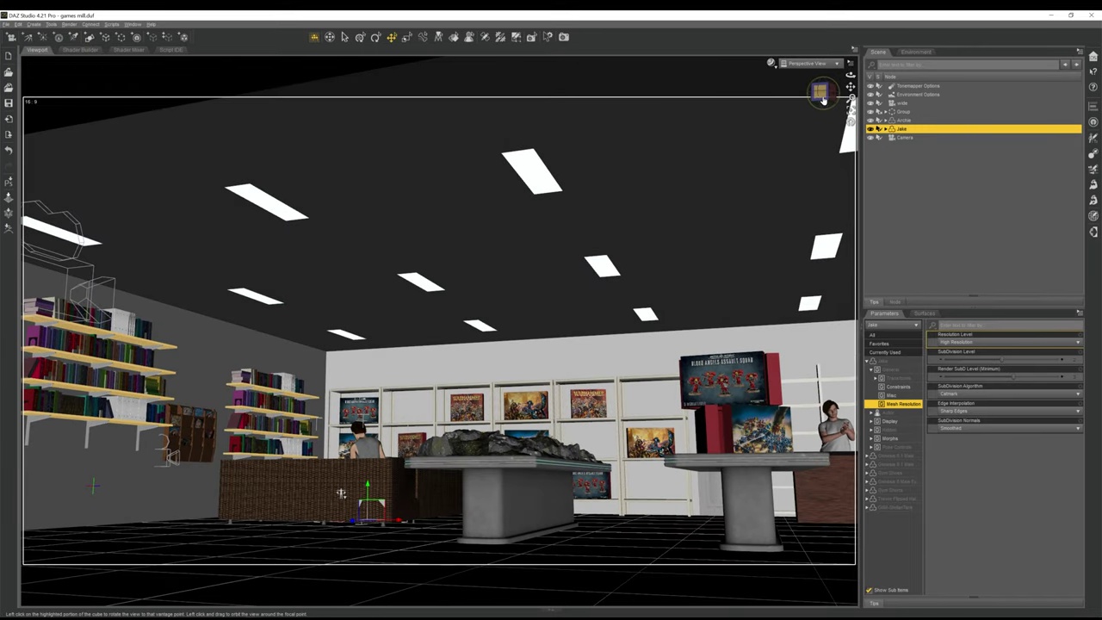
{"action": "left_click_drag", "start_coordinate": [820, 93], "coordinate": [818, 88]}
{"action": "left_click", "coordinate": [810, 64]}
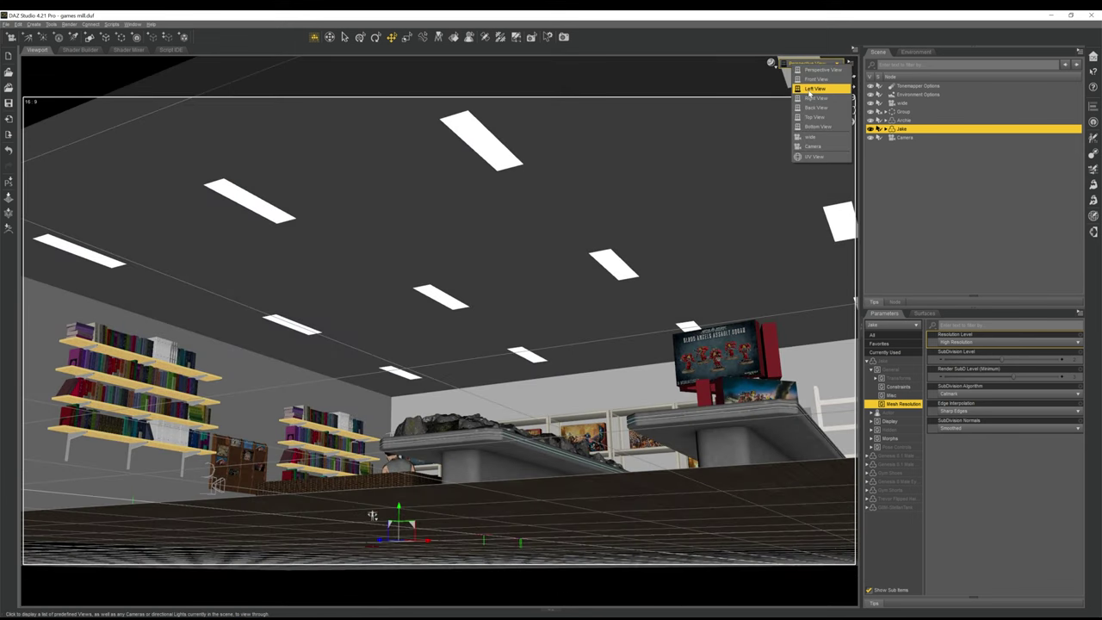
{"action": "left_click", "coordinate": [826, 146]}
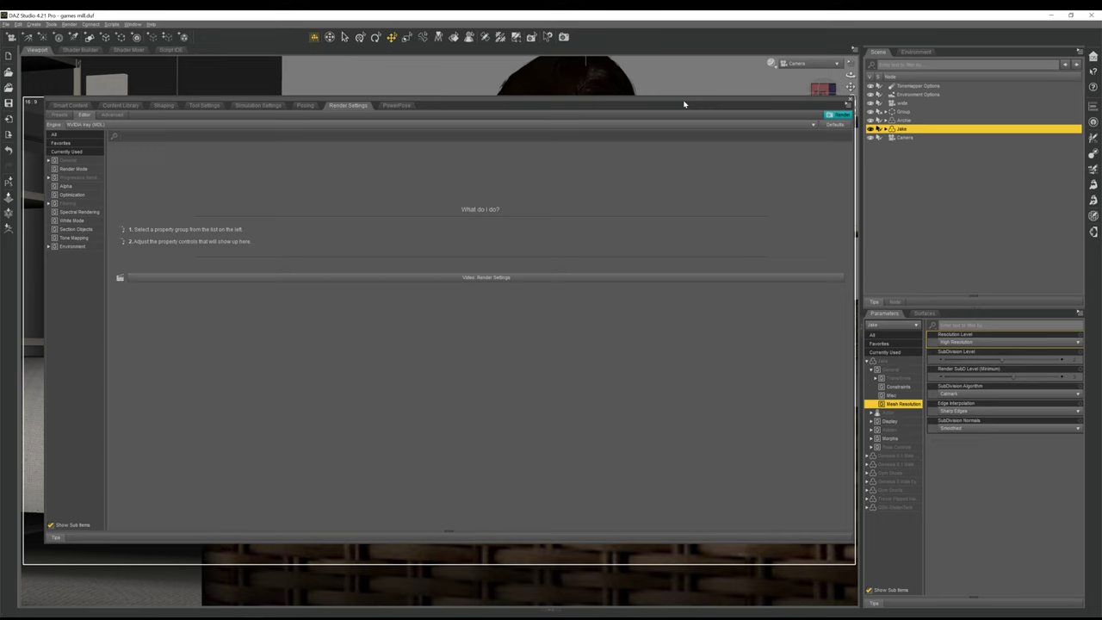
Review the General render settings (Custom preset, 2560 × 1440, 16:9, New Window), then fold its sub-sections.
{"action": "left_click_drag", "start_coordinate": [689, 101], "coordinate": [725, 101]}
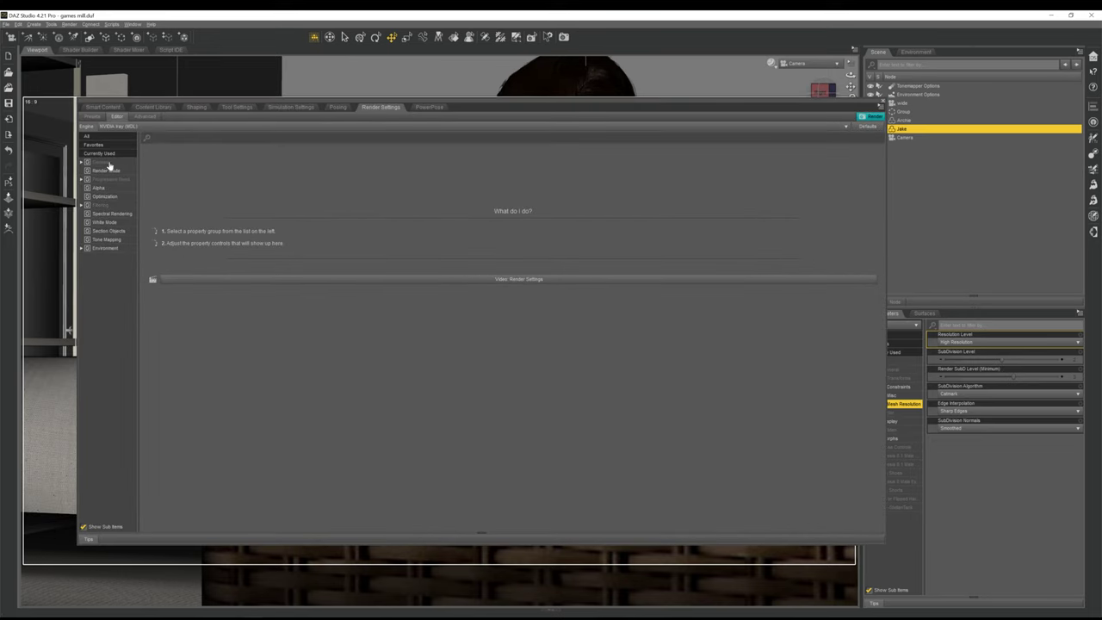
{"action": "left_click", "coordinate": [83, 163]}
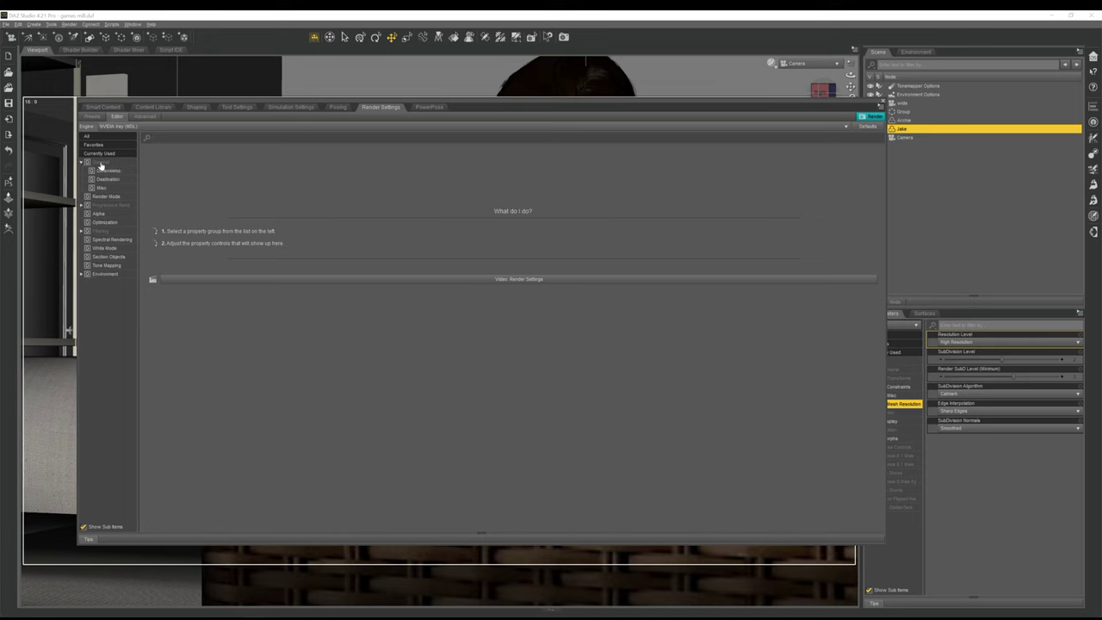
{"action": "left_click", "coordinate": [101, 163]}
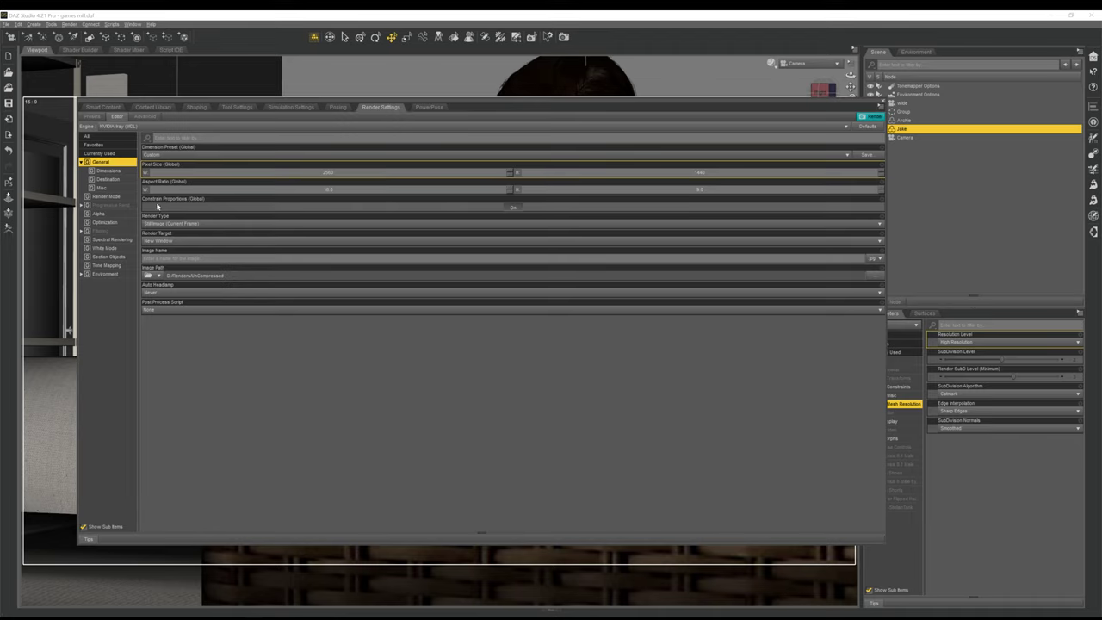
{"action": "left_click", "coordinate": [82, 163]}
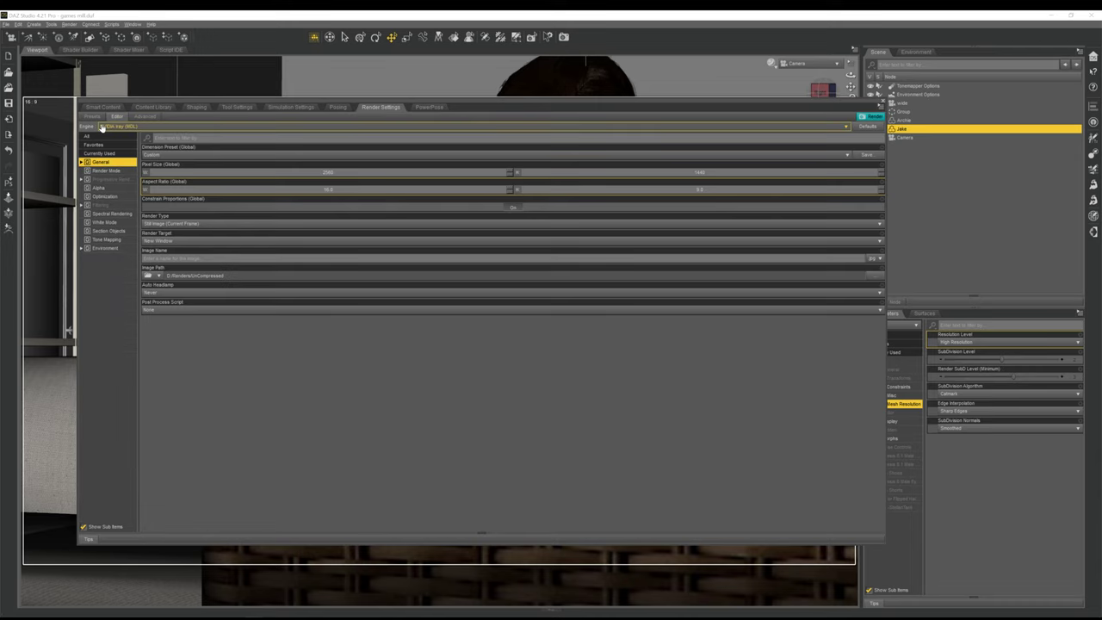
{"action": "left_click", "coordinate": [150, 117]}
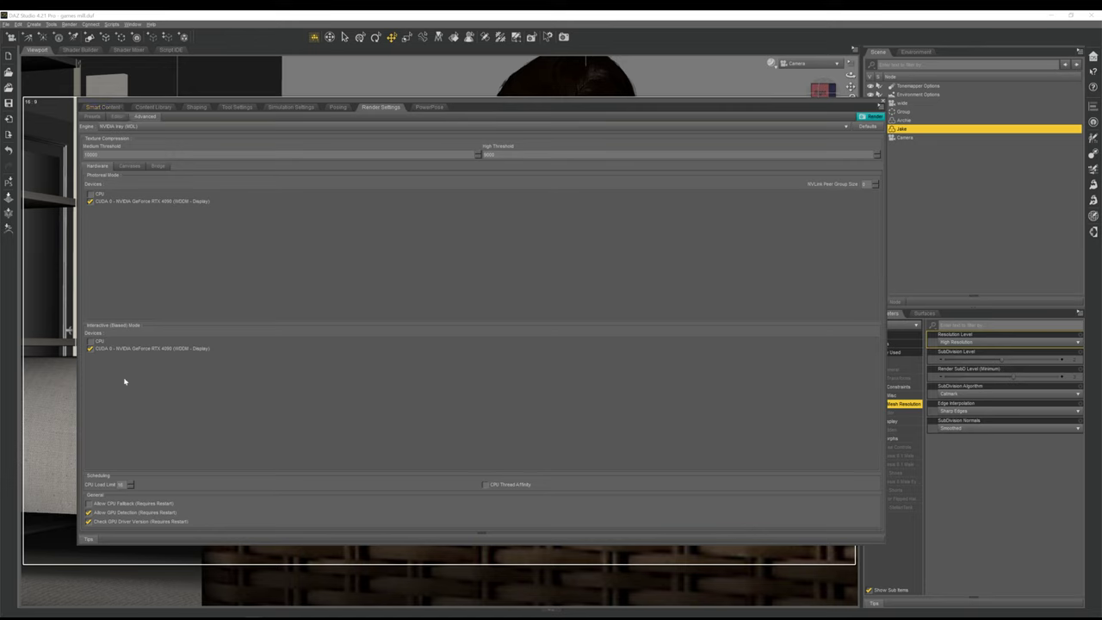
{"action": "left_click", "coordinate": [117, 116]}
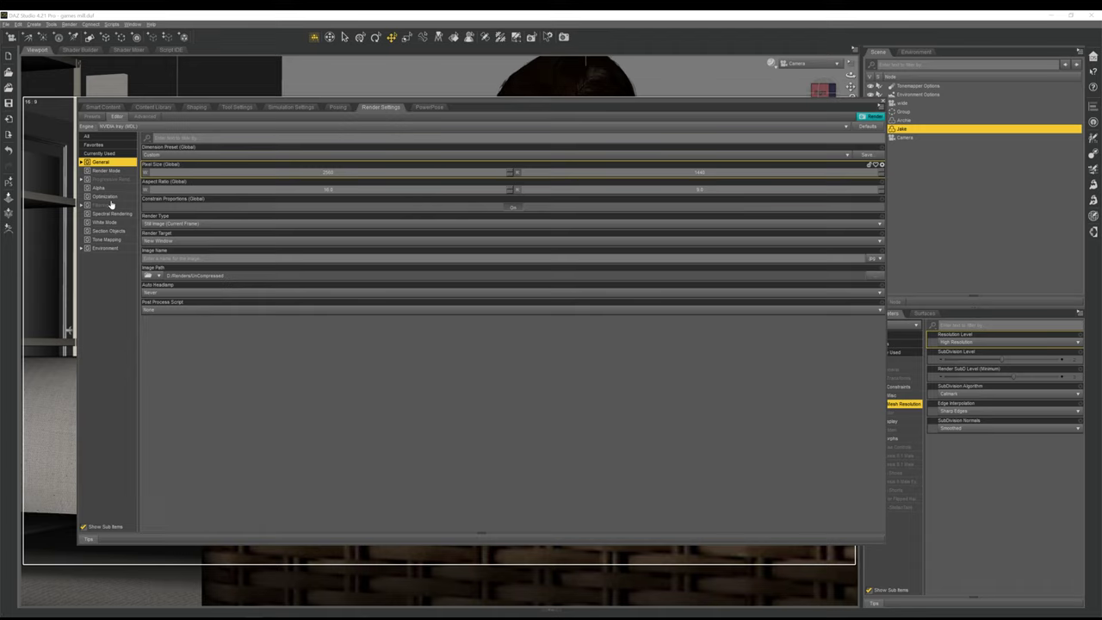
Open Render Mode, then the Progressive Rendering group in Render Settings.
{"action": "left_click", "coordinate": [116, 171]}
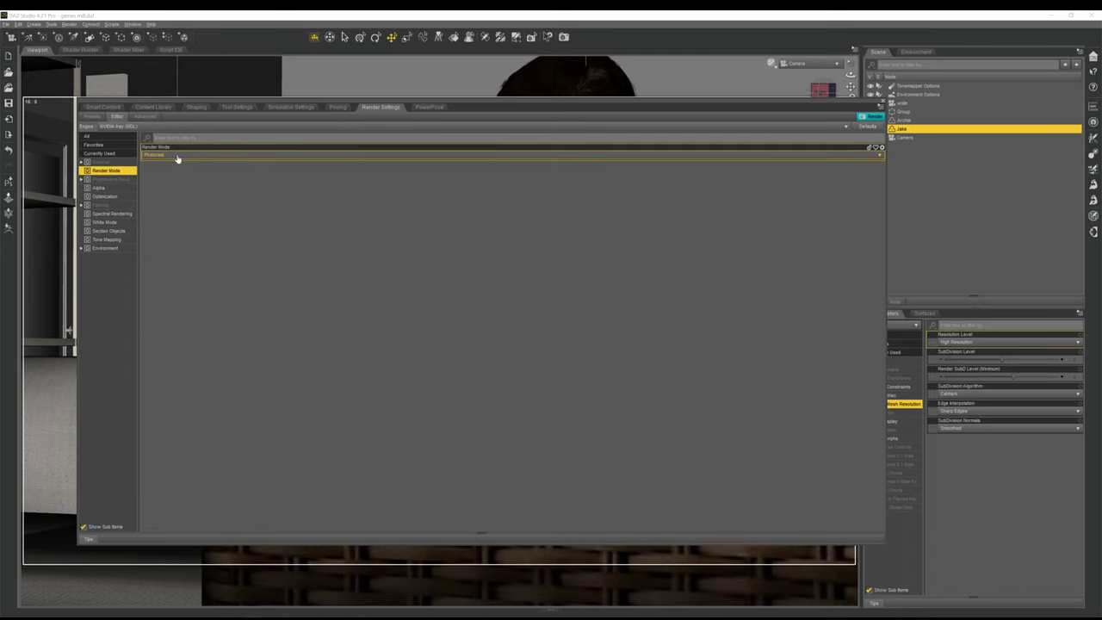
{"action": "left_click", "coordinate": [113, 179]}
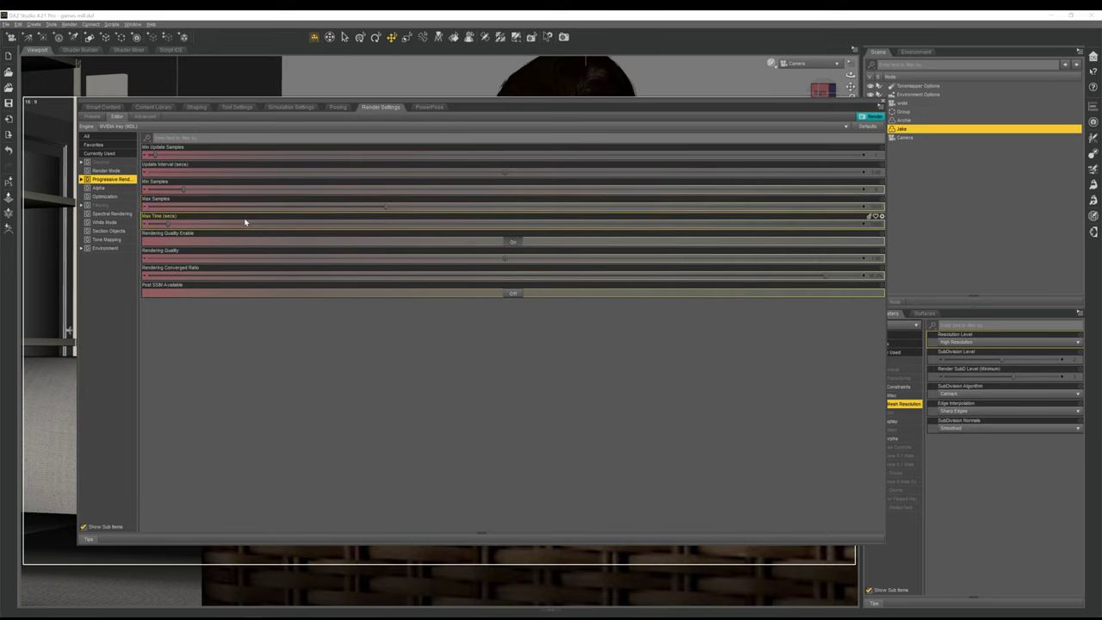
Raise Max Samples to 15000 and Max Time to roughly 259200 seconds.
{"action": "mouse_move", "coordinate": [245, 222]}
{"action": "mouse_move", "coordinate": [383, 207]}
{"action": "left_click_drag", "start_coordinate": [388, 208], "coordinate": [877, 206]}
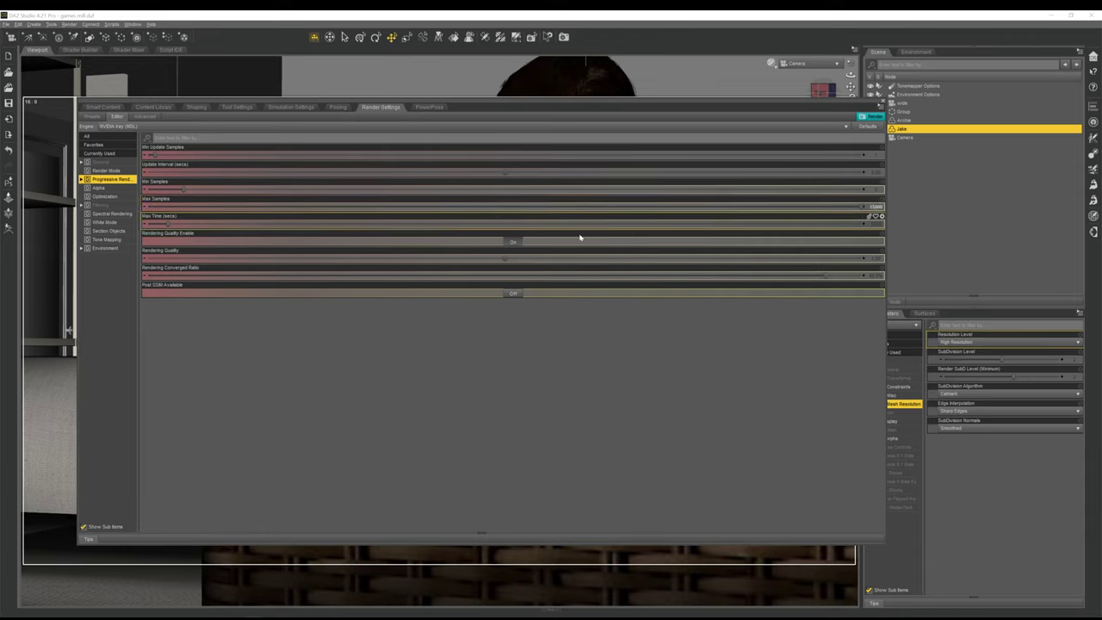
{"action": "left_click_drag", "start_coordinate": [169, 223], "coordinate": [787, 223]}
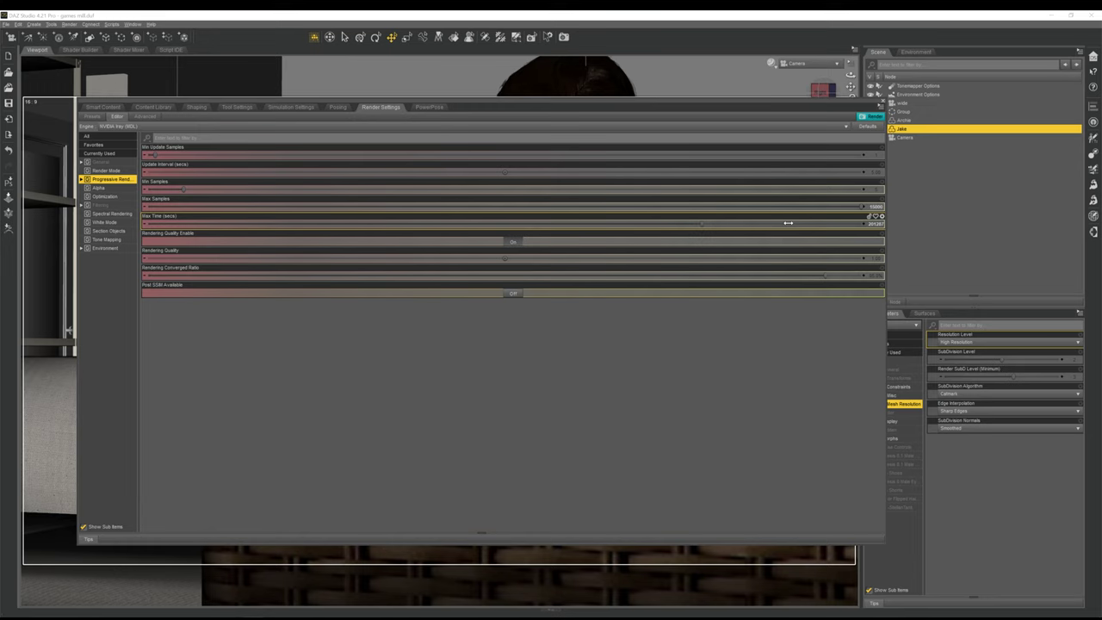
{"action": "left_click", "coordinate": [870, 223]}
{"action": "key", "text": "Return"}
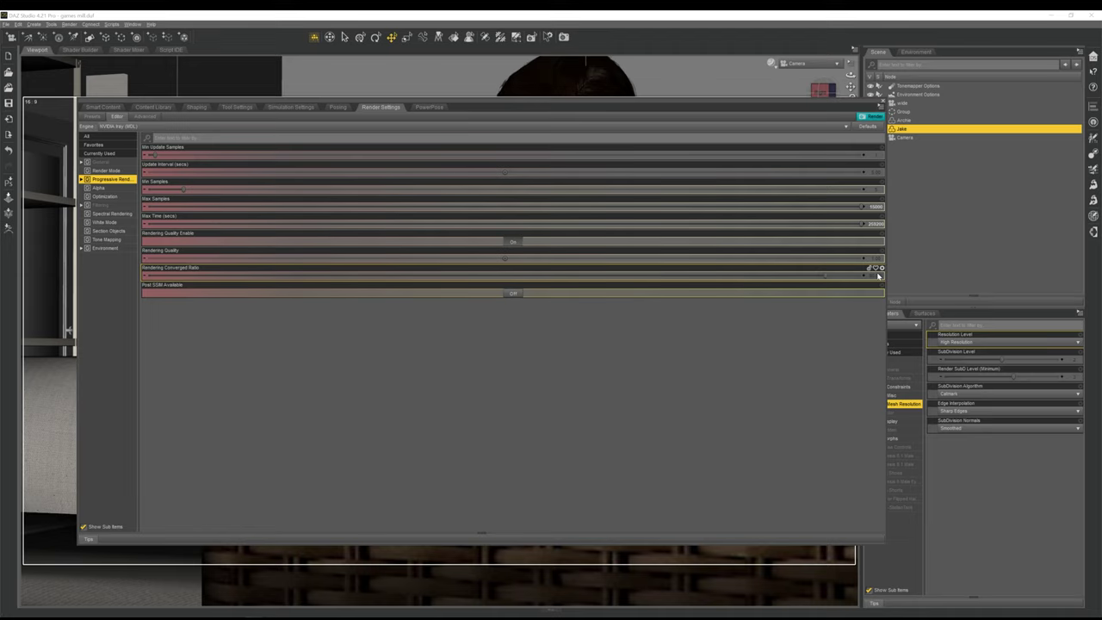
Enter 10 for Rendering Quality, then 99% for Rendering Converged Ratio.
{"action": "left_click", "coordinate": [513, 258]}
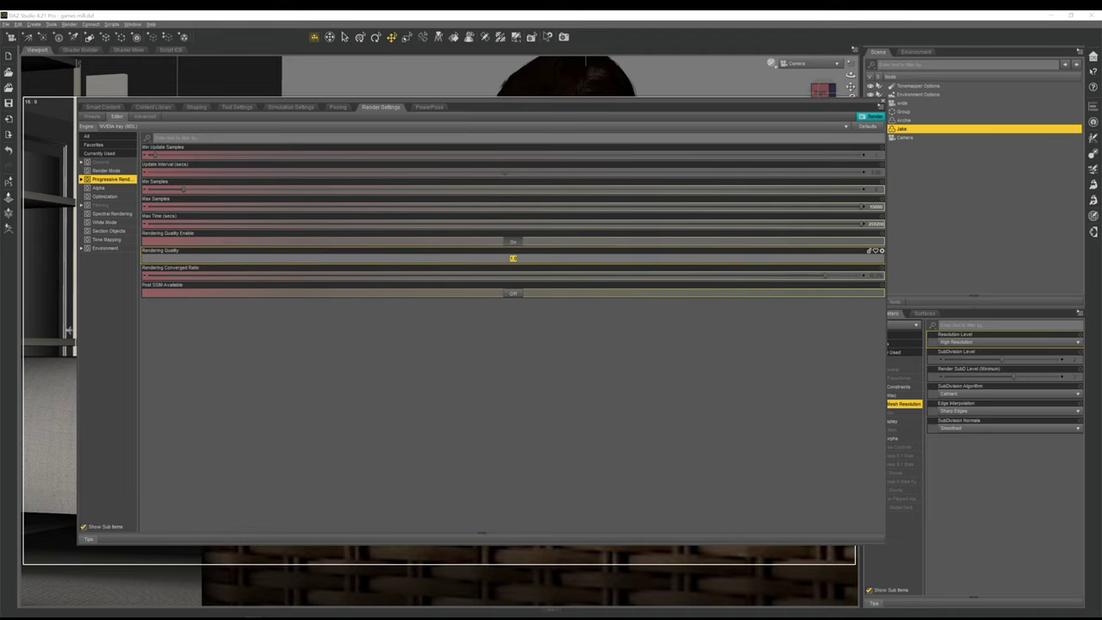
{"action": "type", "text": "10"}
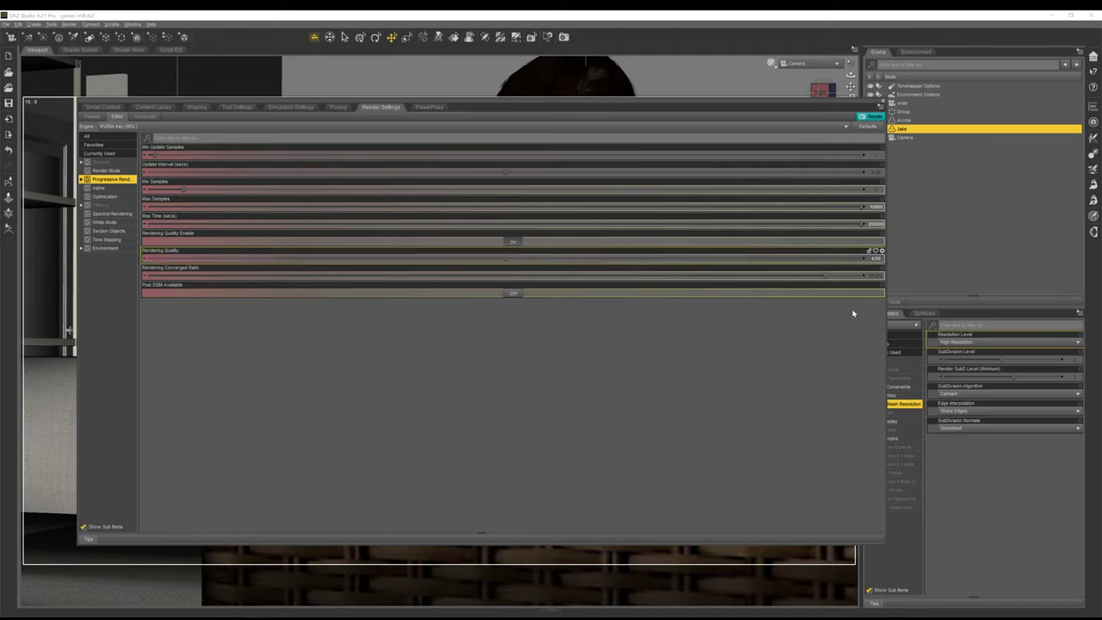
{"action": "key", "text": "Tab"}
{"action": "type", "text": "99"}
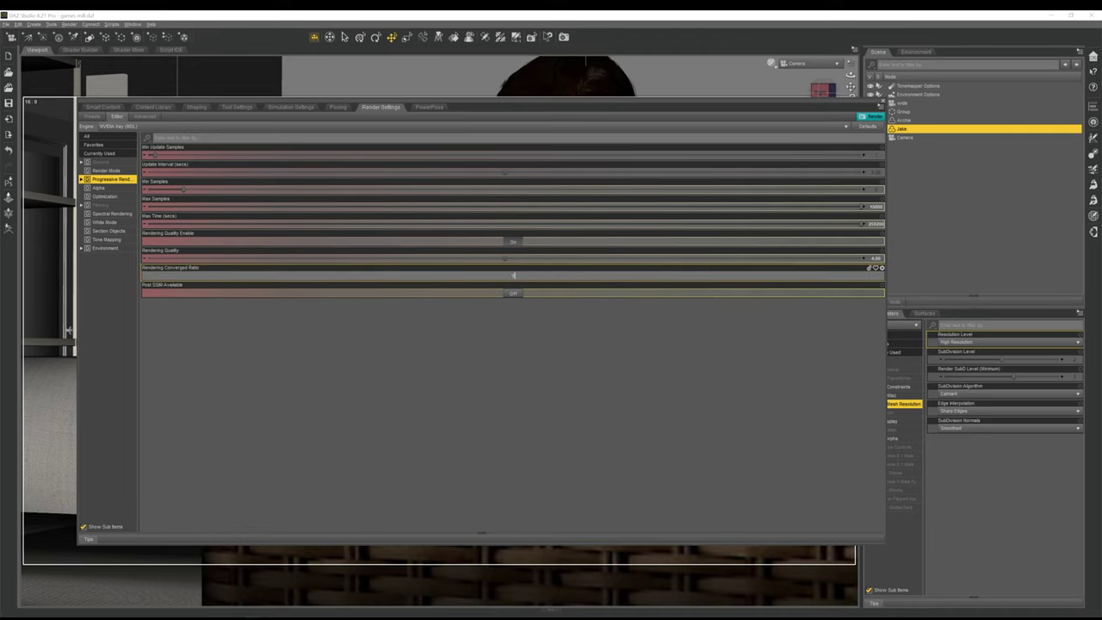
{"action": "key", "text": "Return"}
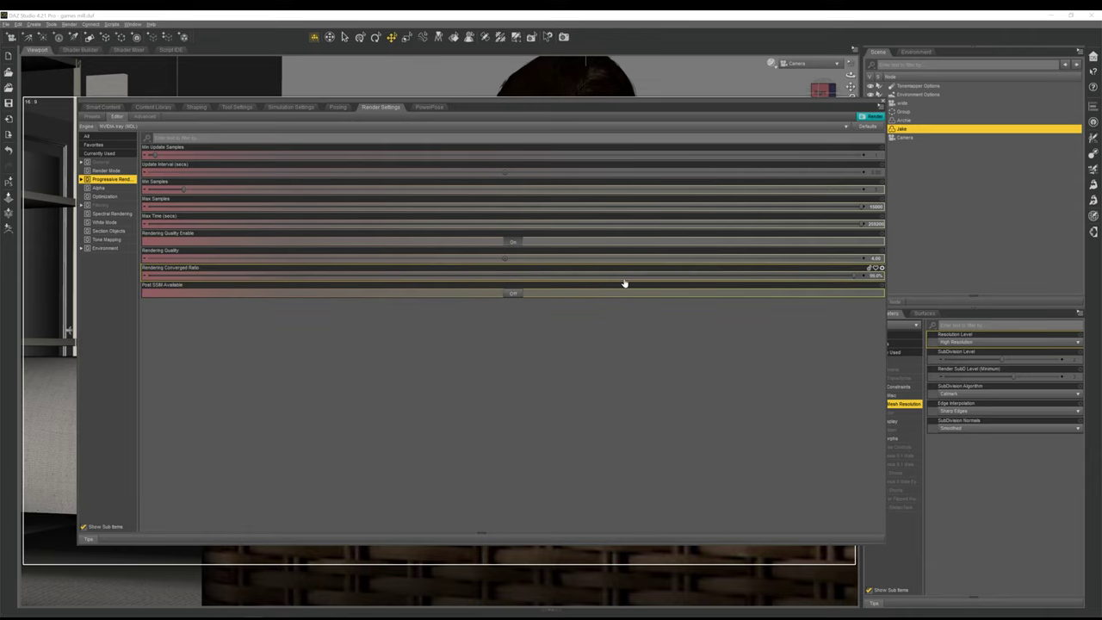
{"action": "mouse_move", "coordinate": [624, 283]}
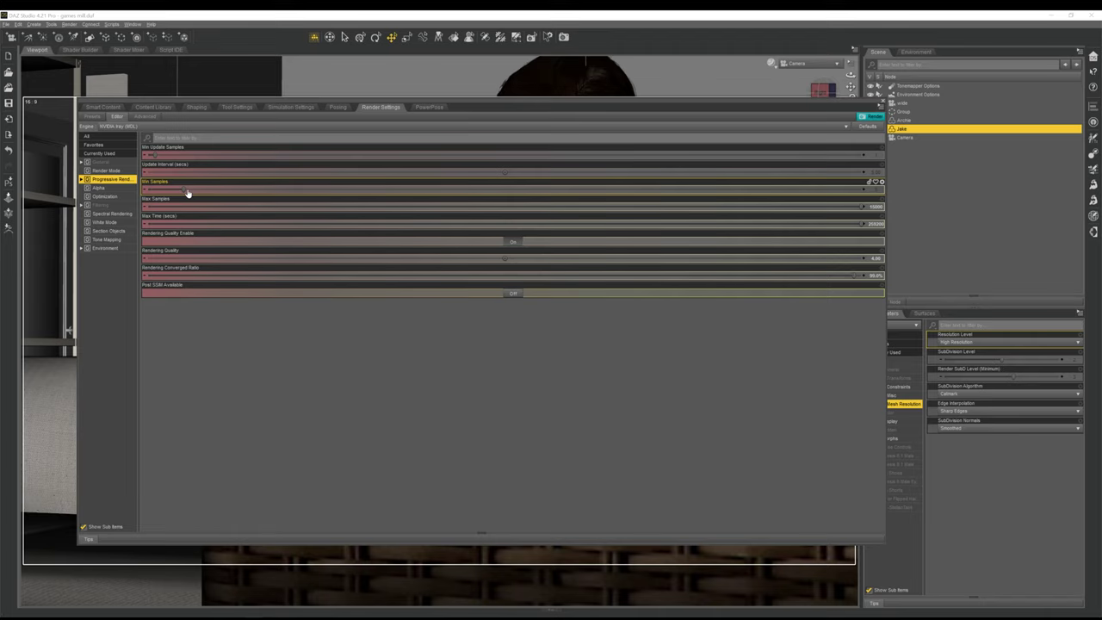
Move past Alpha to the Optimization group and inspect Ray Tracing Low Memory, set to Auto.
{"action": "left_click", "coordinate": [113, 188]}
{"action": "left_click", "coordinate": [103, 198]}
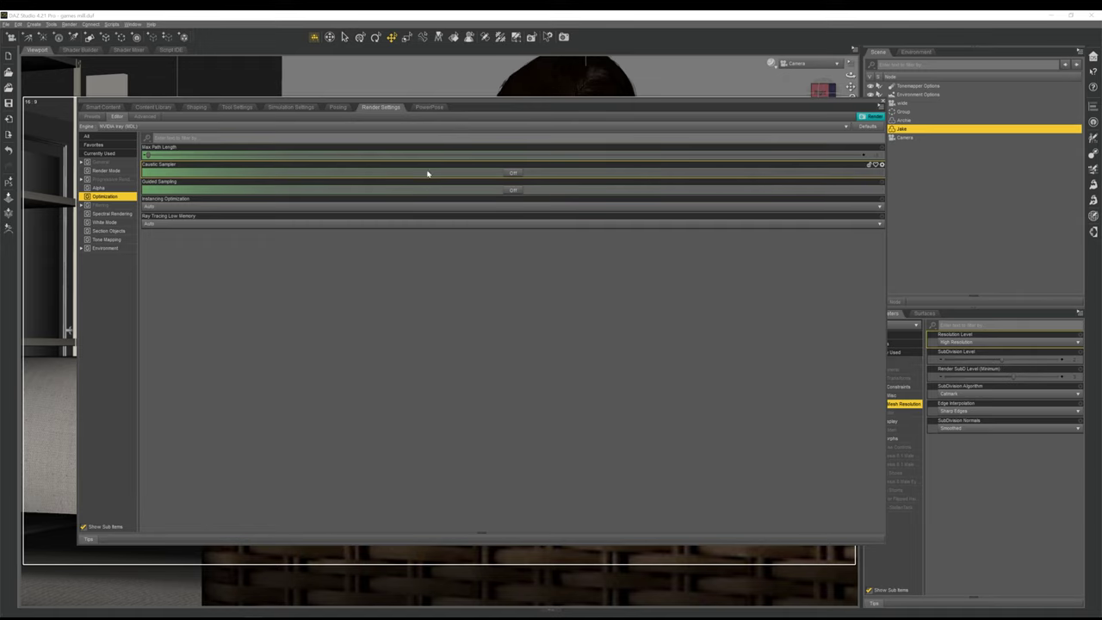
{"action": "left_click", "coordinate": [224, 225]}
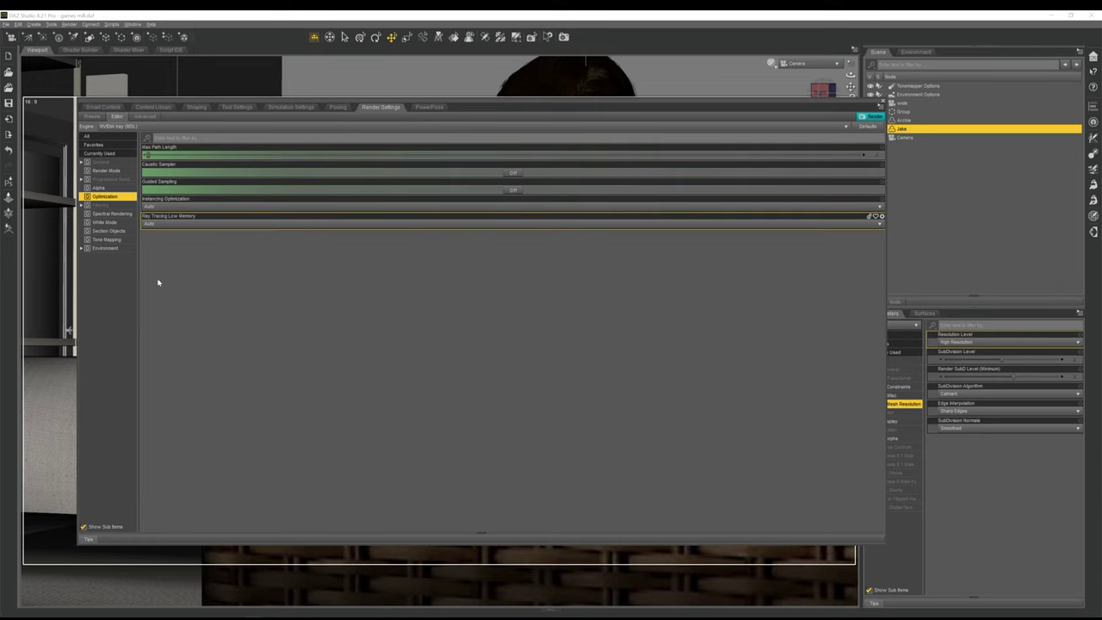
Show the Filtering group: Firefly Filter on, Bloom Filter off, Gaussian pixel filter.
{"action": "left_click", "coordinate": [112, 206]}
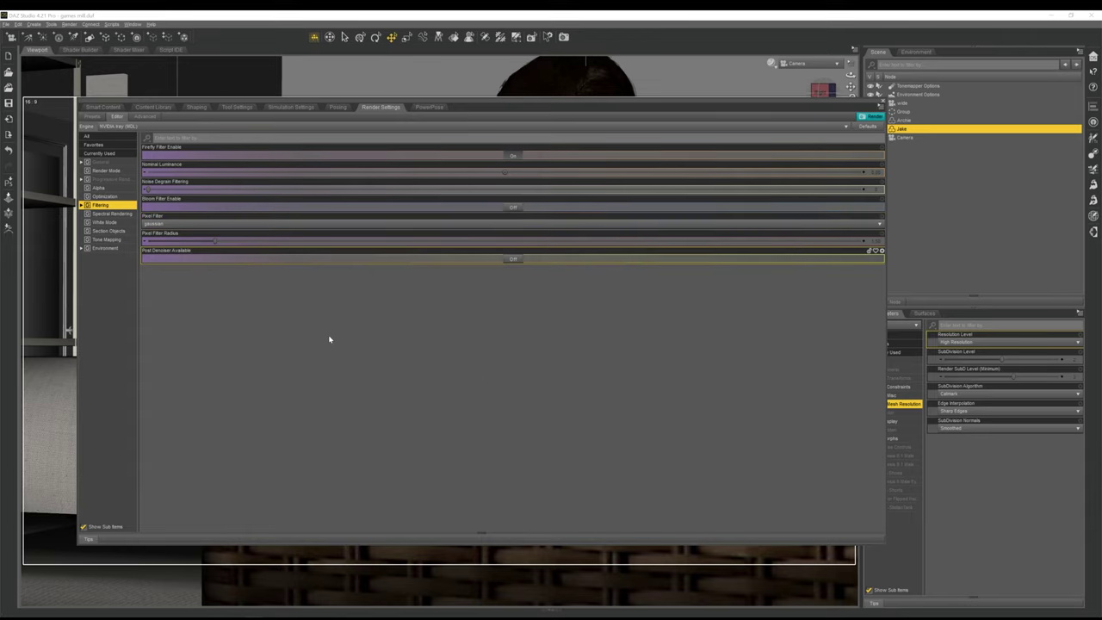
Step through Spectral Rendering, White Mode and Section Objects, ending on Tone Mapping (White Point 1.00).
{"action": "left_click", "coordinate": [122, 215]}
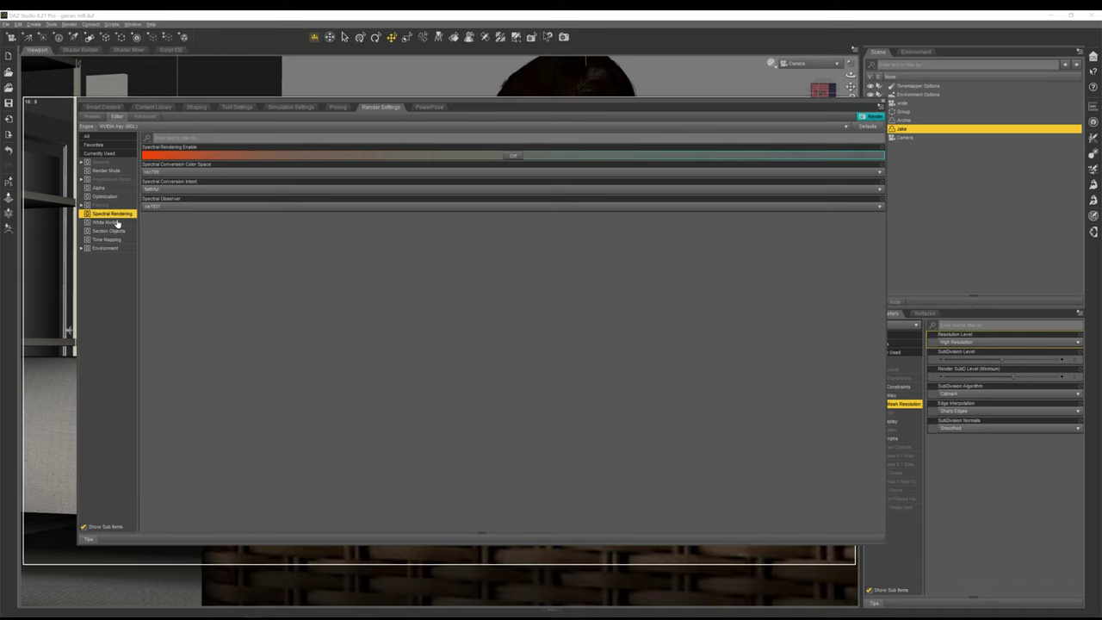
{"action": "left_click", "coordinate": [117, 223]}
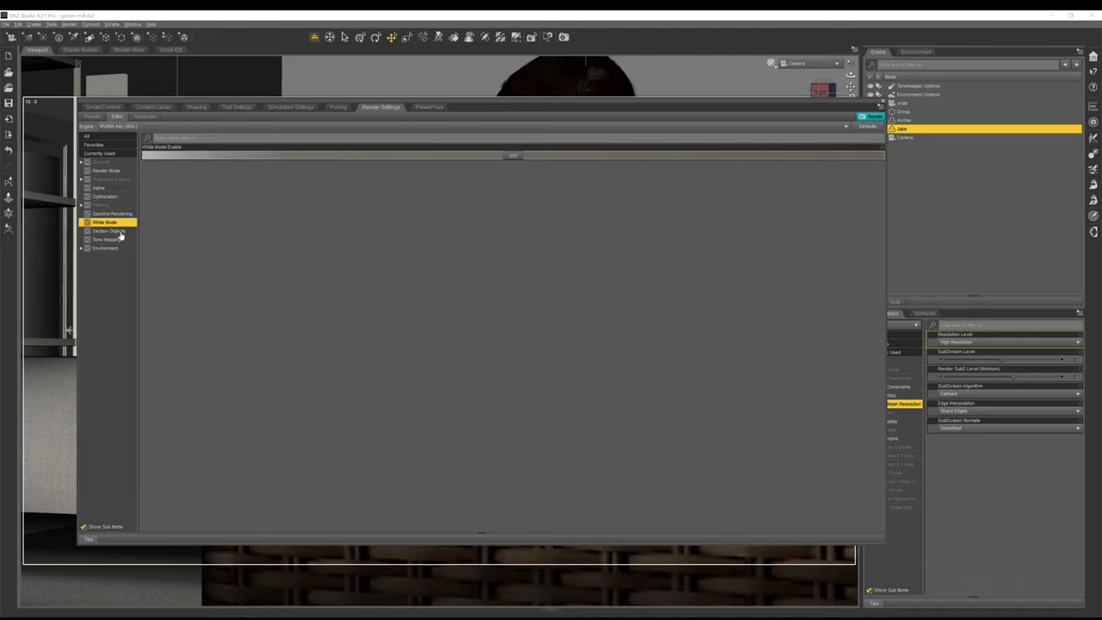
{"action": "left_click", "coordinate": [120, 233]}
{"action": "left_click", "coordinate": [118, 240]}
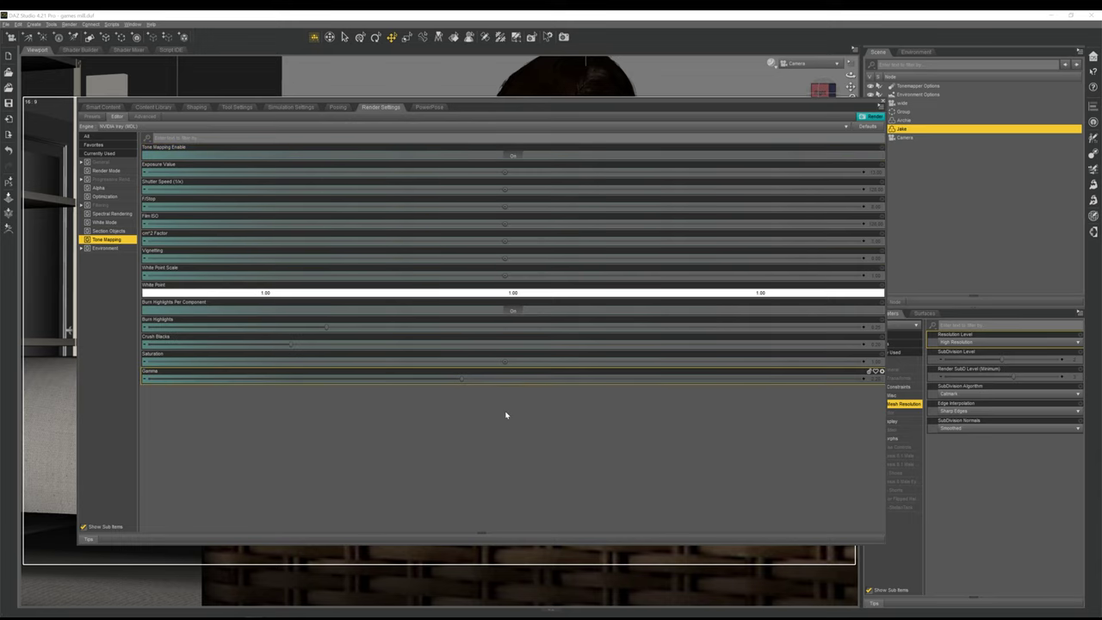
Show the Environment group and list the Environment Mode options, currently Dome and Scene.
{"action": "left_click", "coordinate": [105, 248]}
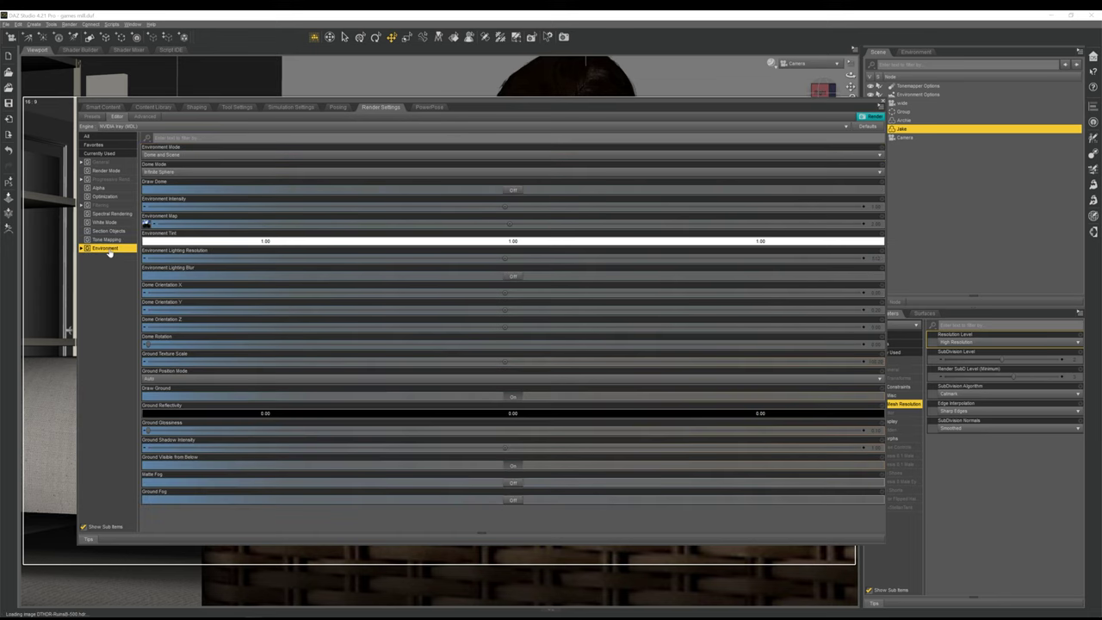
{"action": "left_click", "coordinate": [343, 156]}
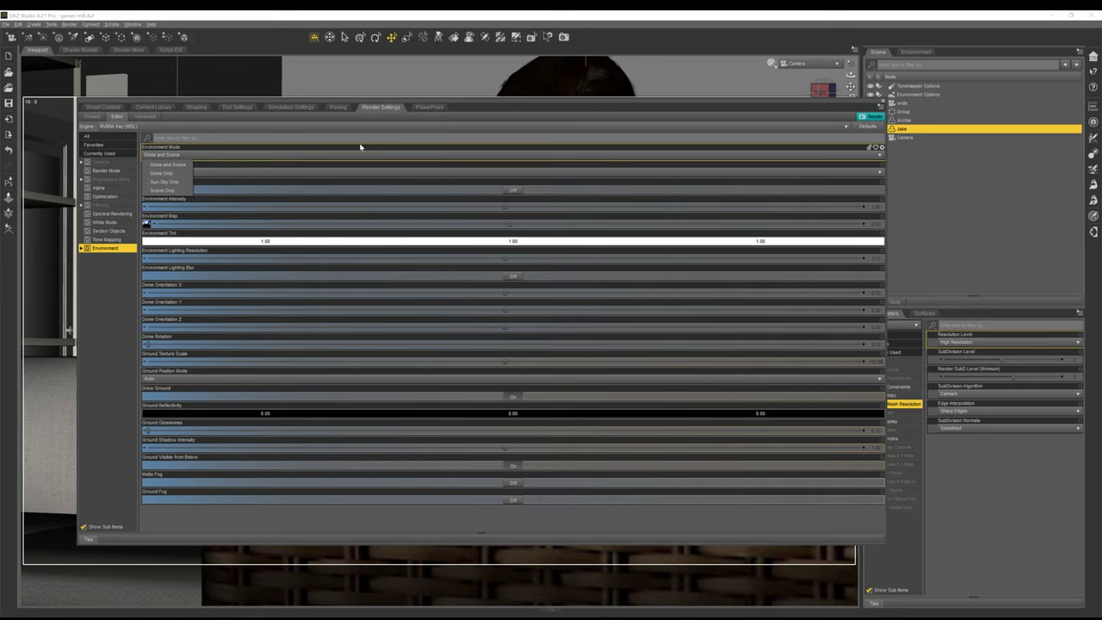
Close the Environment Mode list, keeping Dome and Scene.
{"action": "left_click", "coordinate": [468, 114]}
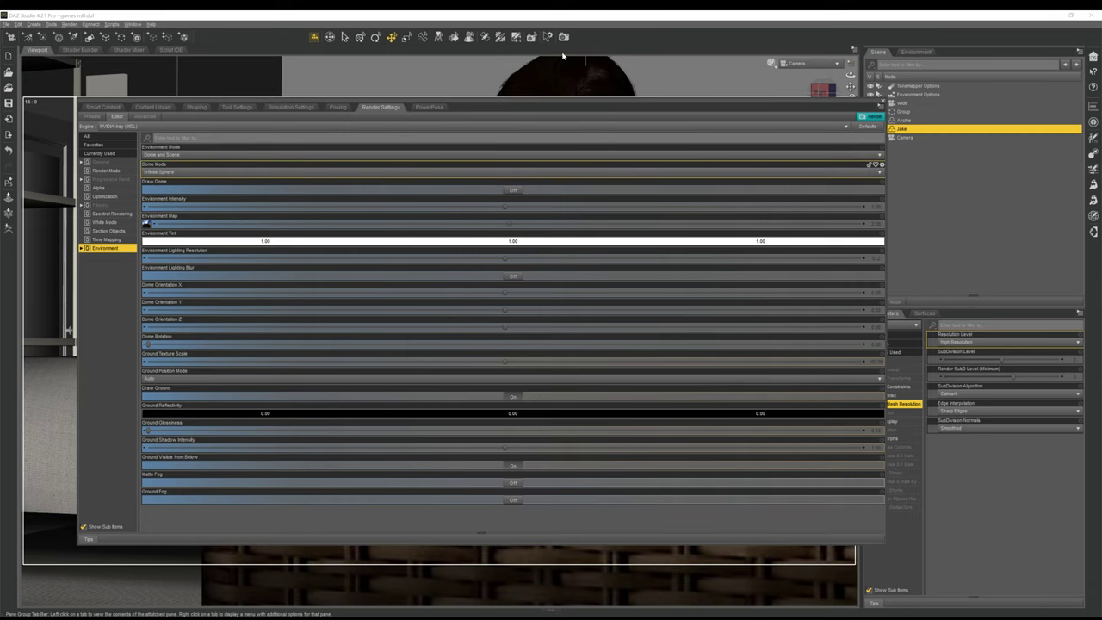
Nudge the Render Settings panel left to review the HDR sky-and-rock Environment Map.
{"action": "left_click_drag", "start_coordinate": [703, 102], "coordinate": [687, 100]}
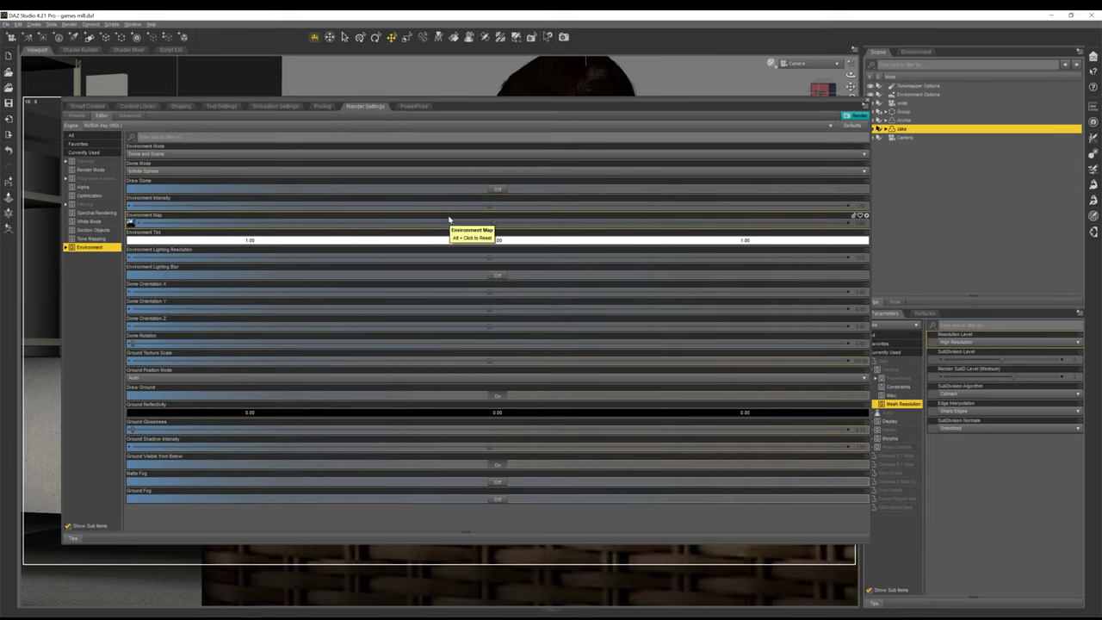
{"action": "mouse_move", "coordinate": [129, 223]}
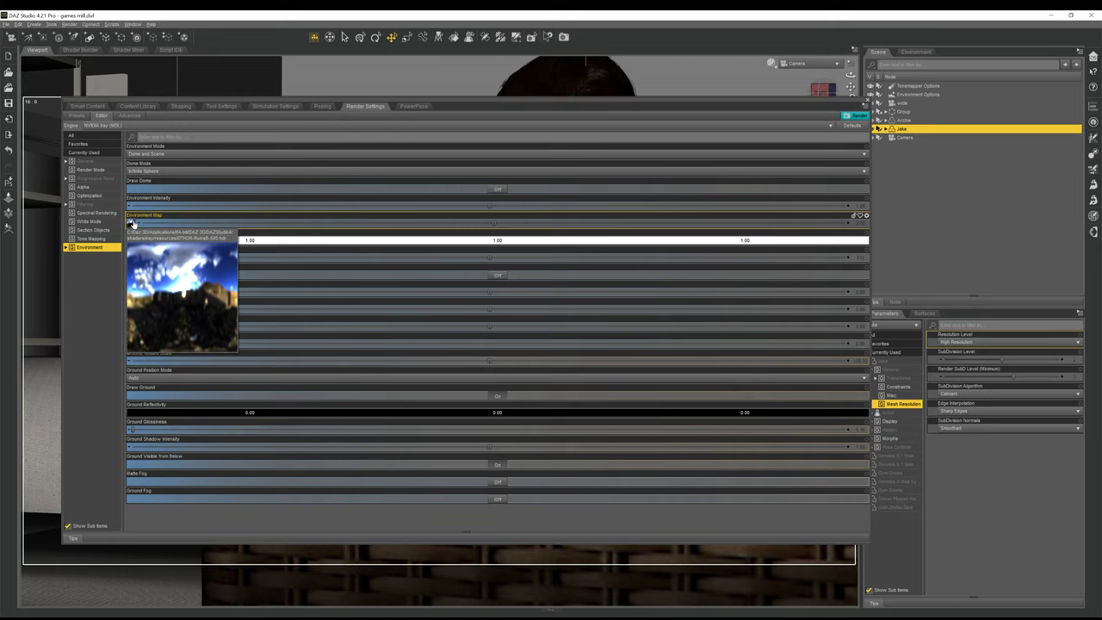
Open the Environment Tint colour picker and close it, leaving the tint plain white.
{"action": "left_click", "coordinate": [440, 243]}
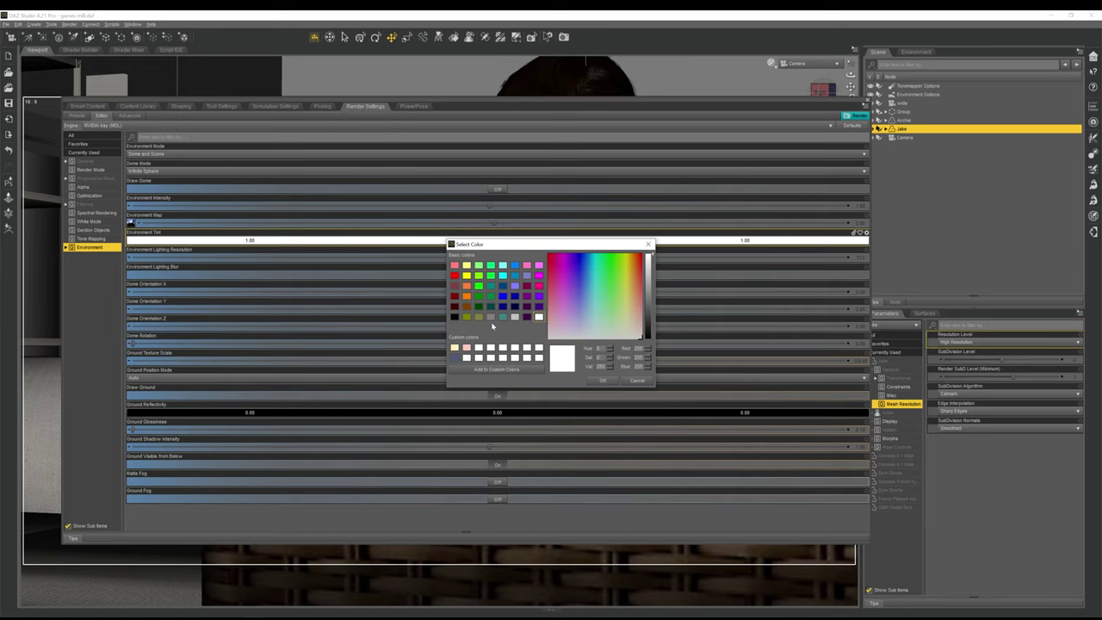
{"action": "left_click", "coordinate": [648, 243]}
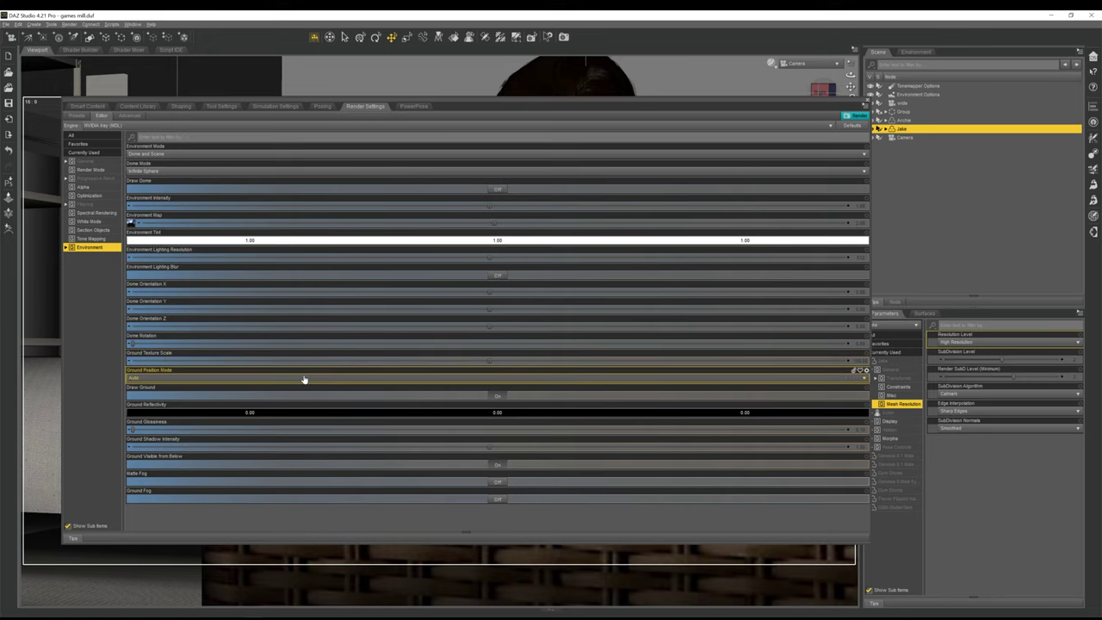
Toggle Draw Ground off, on, and finally off in the Environment settings.
{"action": "left_click", "coordinate": [499, 397]}
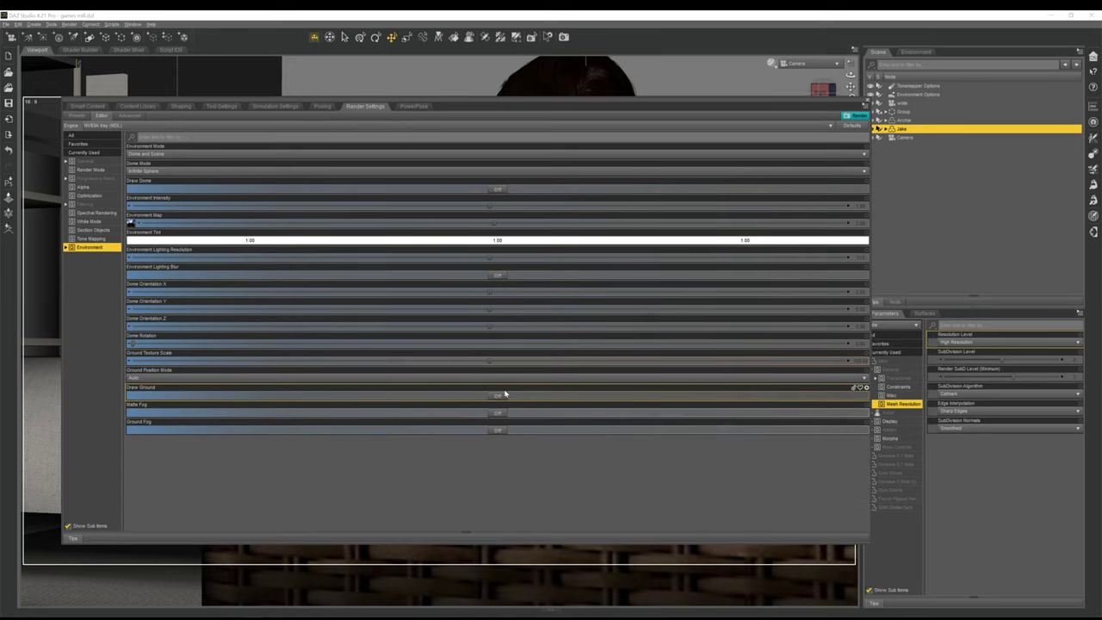
{"action": "left_click", "coordinate": [503, 395]}
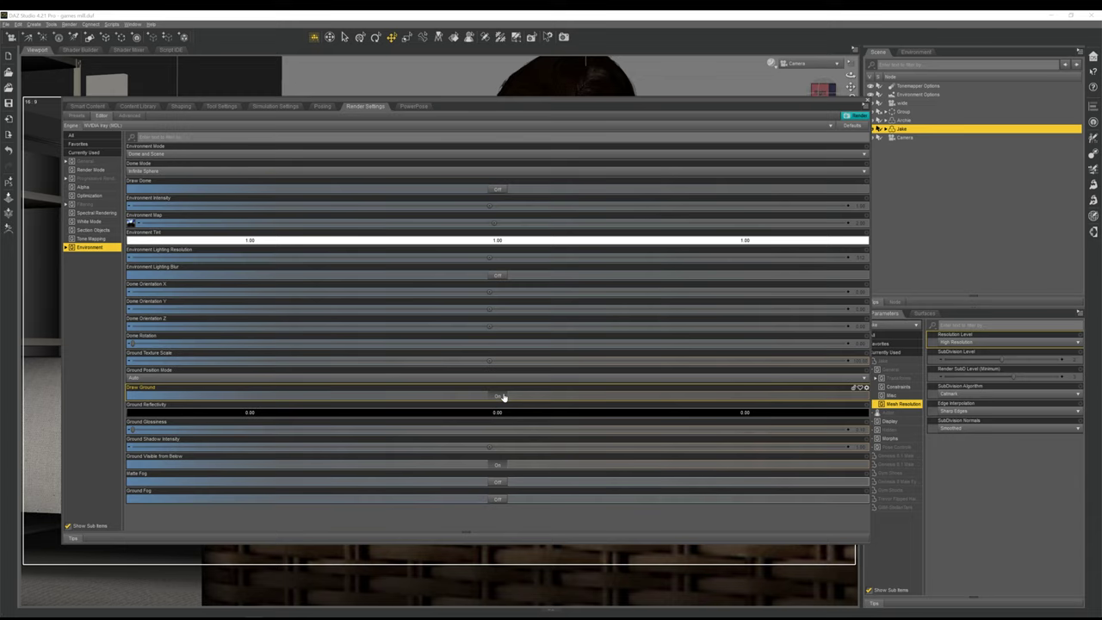
{"action": "left_click", "coordinate": [501, 396]}
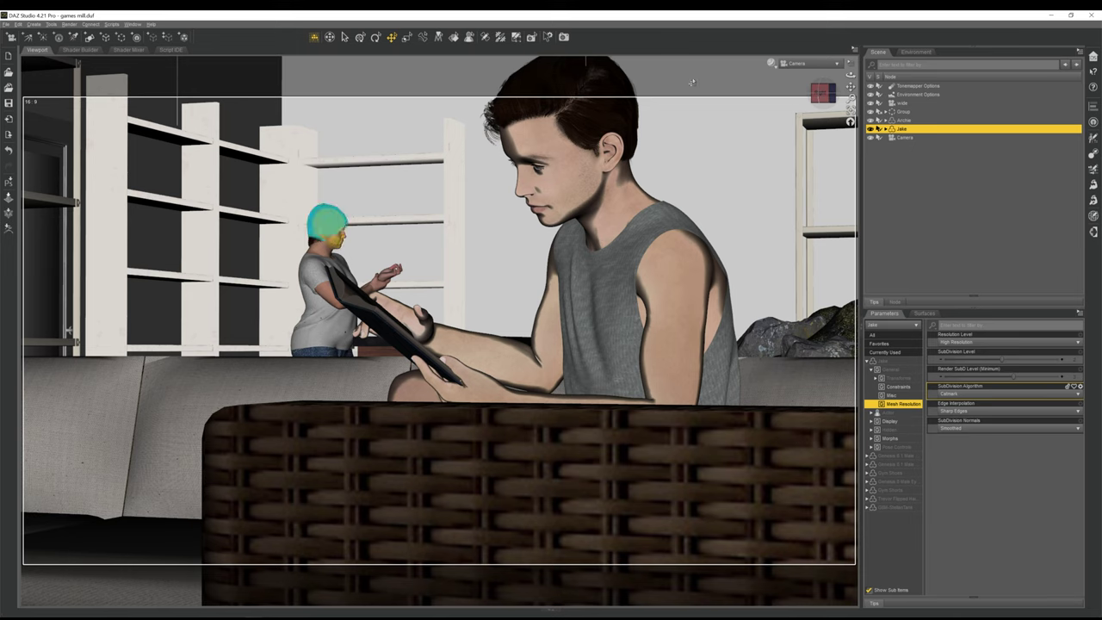
Switch the viewport to Perspective View, reset it to the store interior, and zoom.
{"action": "left_click", "coordinate": [809, 65]}
{"action": "left_click", "coordinate": [805, 69]}
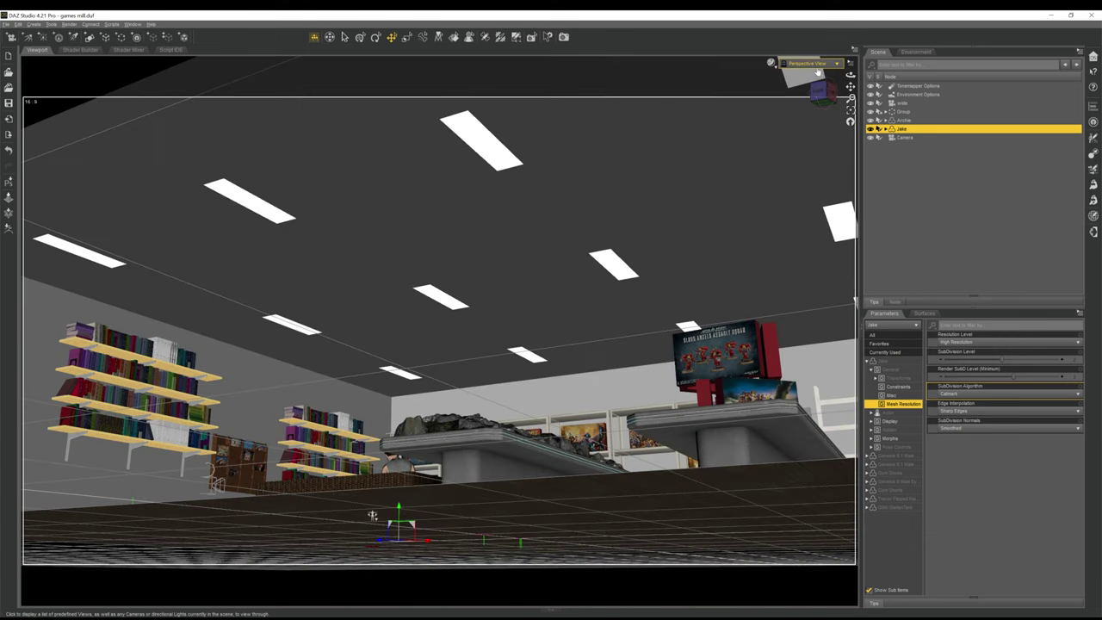
{"action": "left_click", "coordinate": [850, 111]}
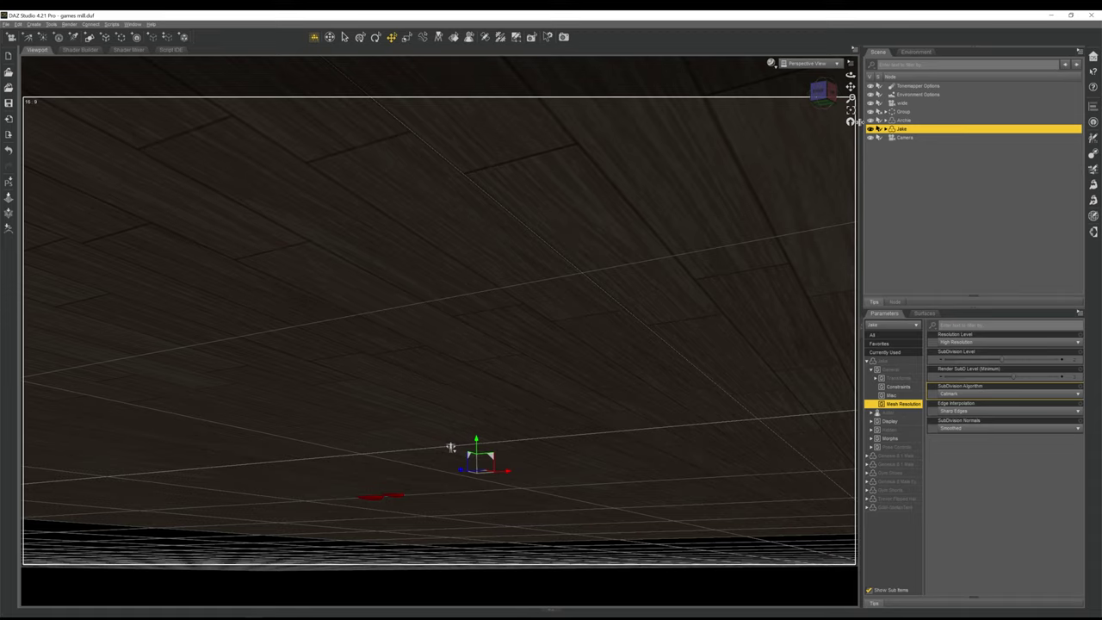
{"action": "left_click", "coordinate": [851, 122]}
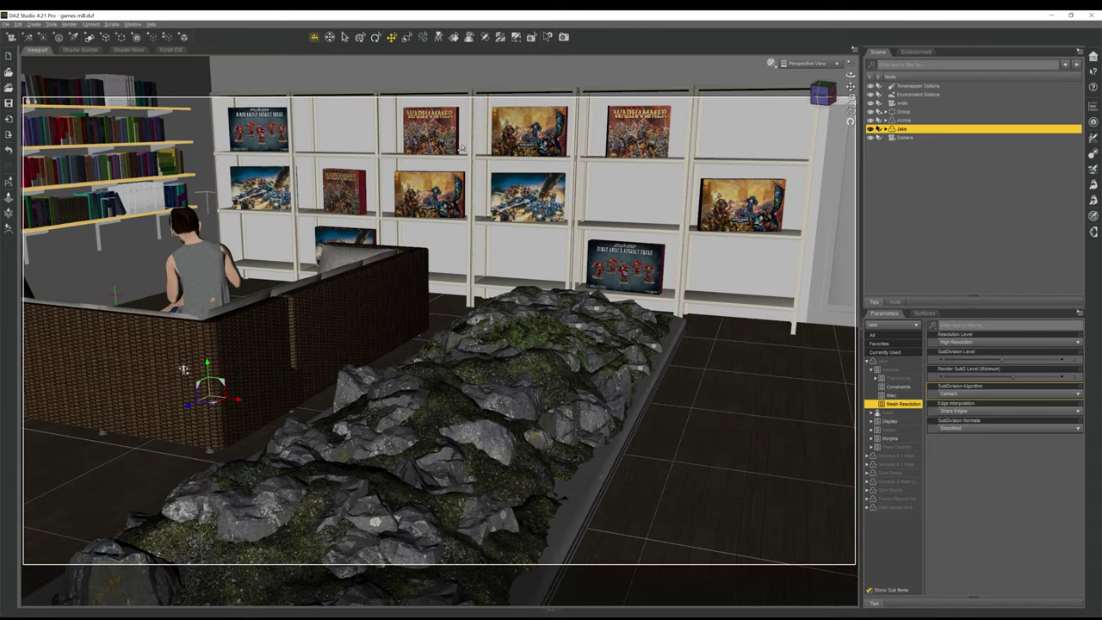
{"action": "scroll", "coordinate": [462, 147], "scroll_direction": "down", "scroll_amount": 2}
{"action": "scroll", "coordinate": [492, 143], "scroll_direction": "down", "scroll_amount": 5}
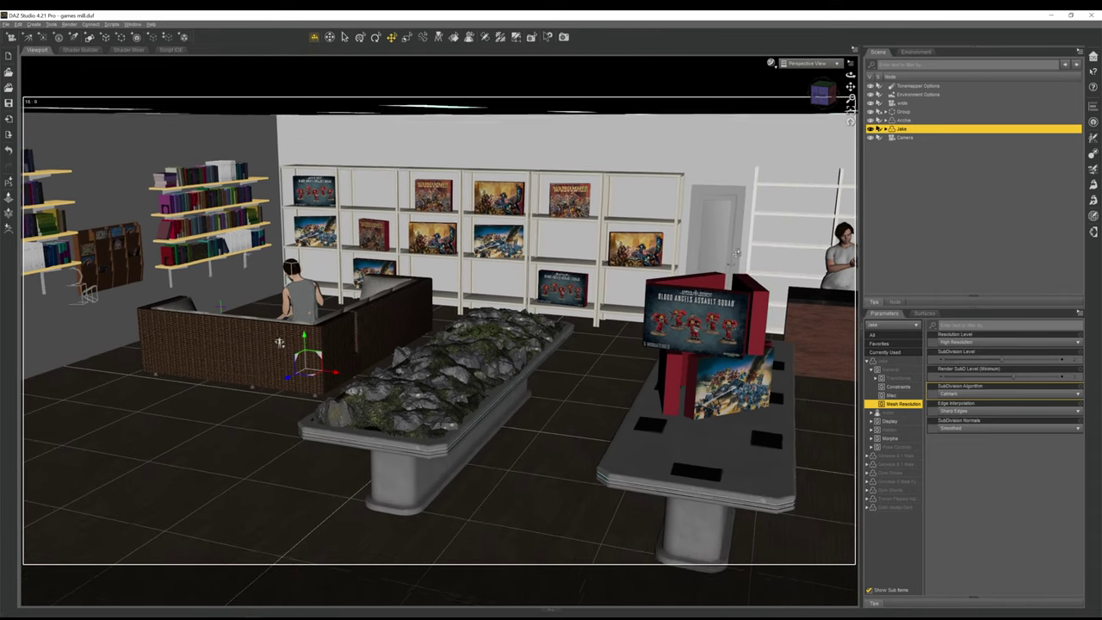
Orbit around the shop to view the bookshelf wall, room corner and counter.
{"action": "left_click_drag", "start_coordinate": [823, 93], "coordinate": [822, 93]}
{"action": "left_click_drag", "start_coordinate": [617, 219], "coordinate": [766, 189]}
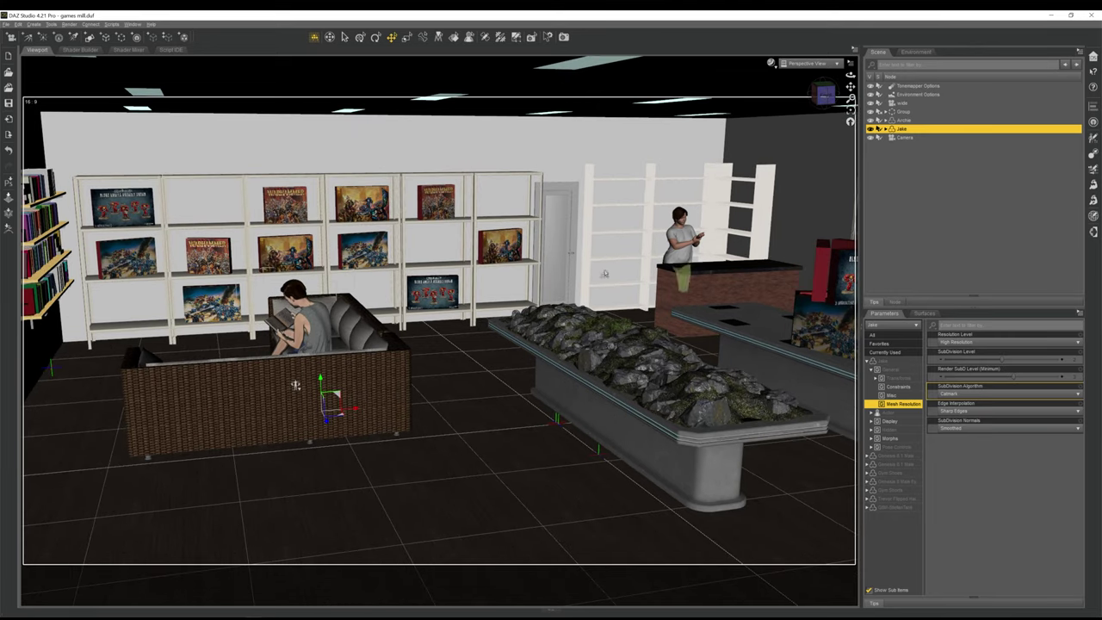
{"action": "left_click", "coordinate": [823, 93]}
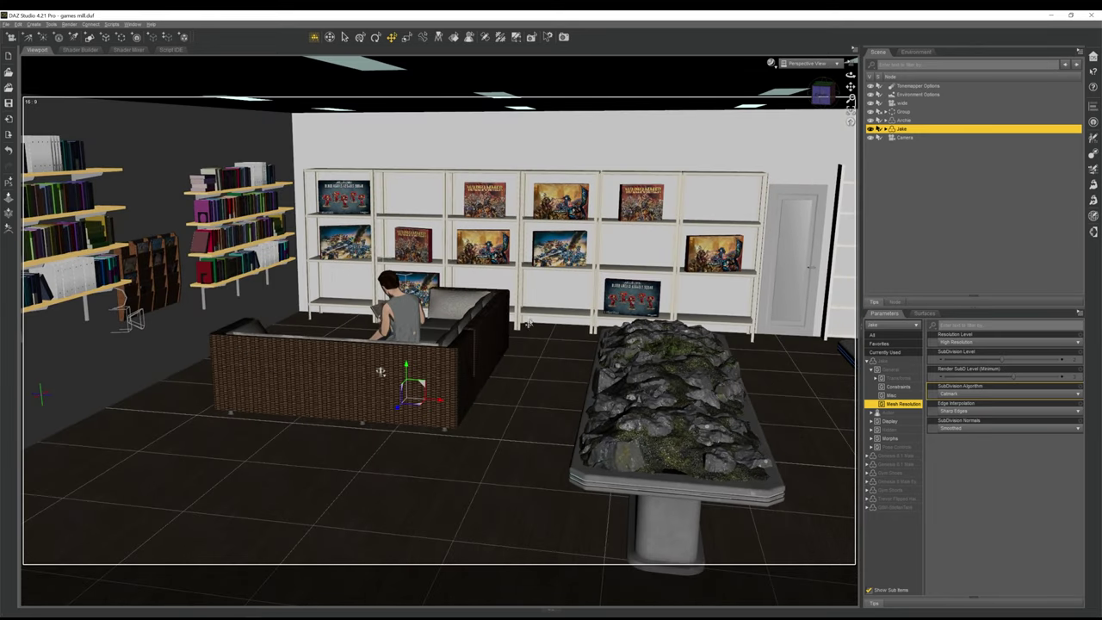
{"action": "left_click", "coordinate": [797, 117]}
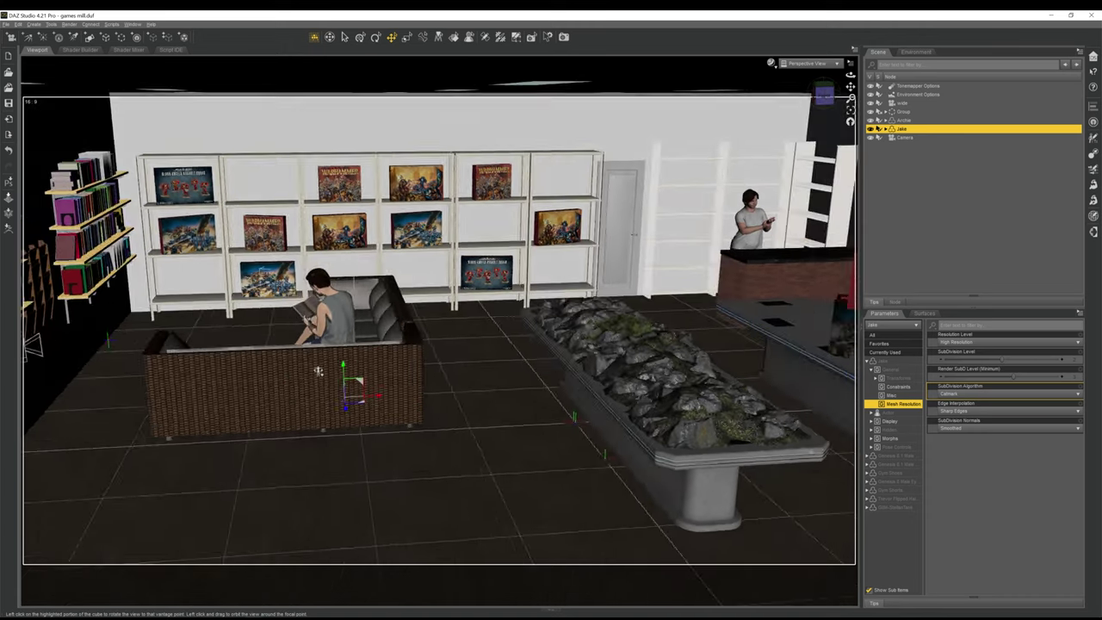
{"action": "left_click_drag", "start_coordinate": [772, 115], "coordinate": [815, 96]}
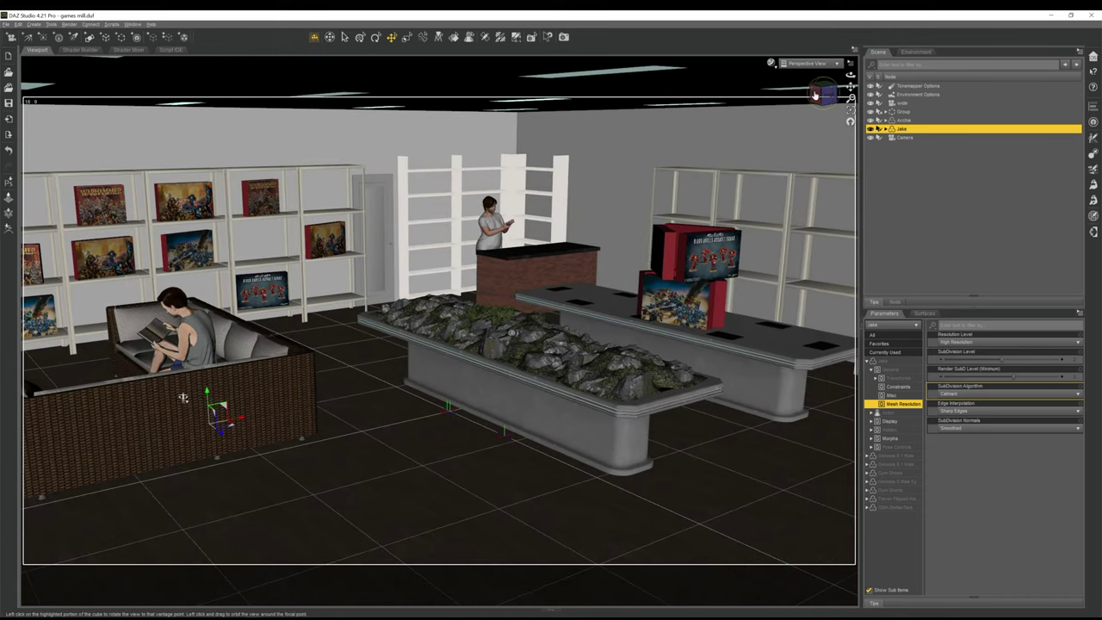
{"action": "left_click", "coordinate": [818, 96]}
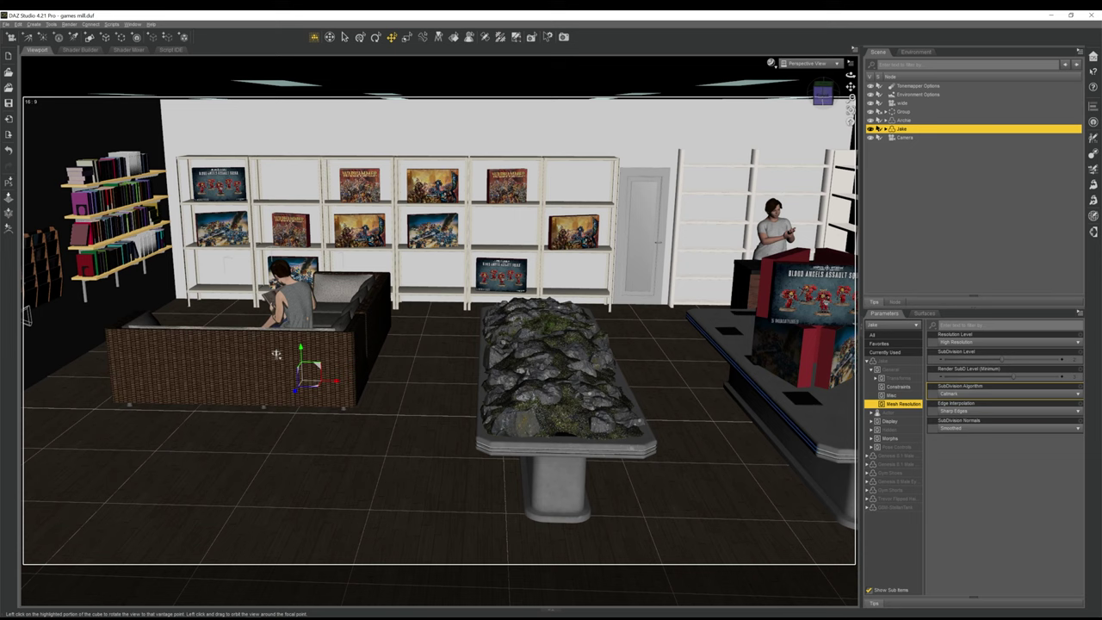
{"action": "left_click_drag", "start_coordinate": [564, 226], "coordinate": [702, 348], "text": "alt"}
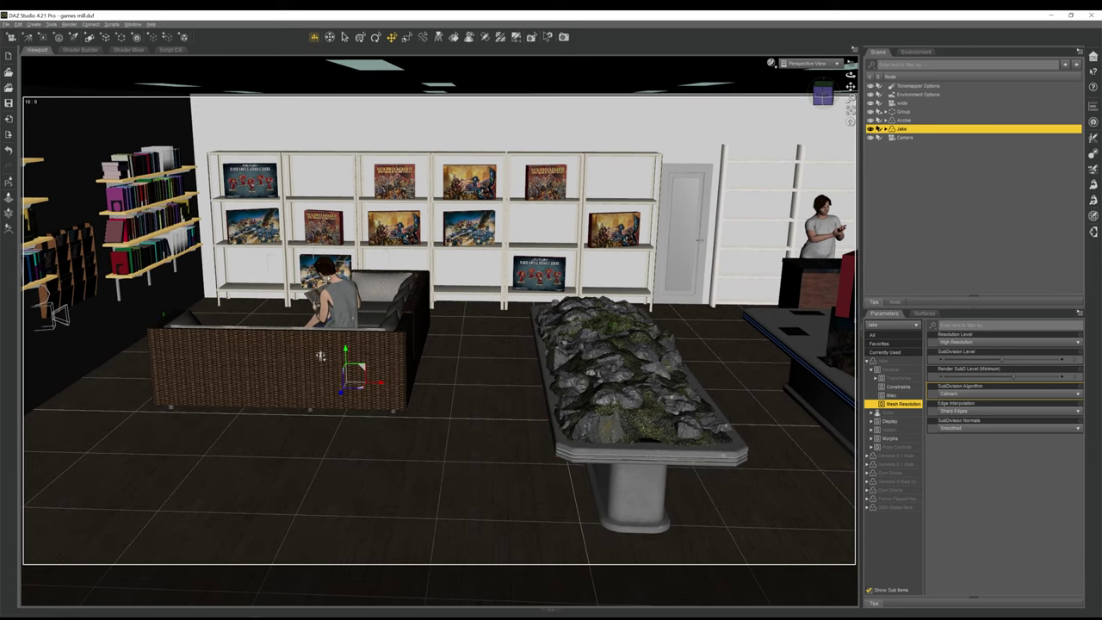
Return the viewport from Perspective View to the scene Camera.
{"action": "left_click", "coordinate": [806, 65]}
{"action": "left_click", "coordinate": [793, 146]}
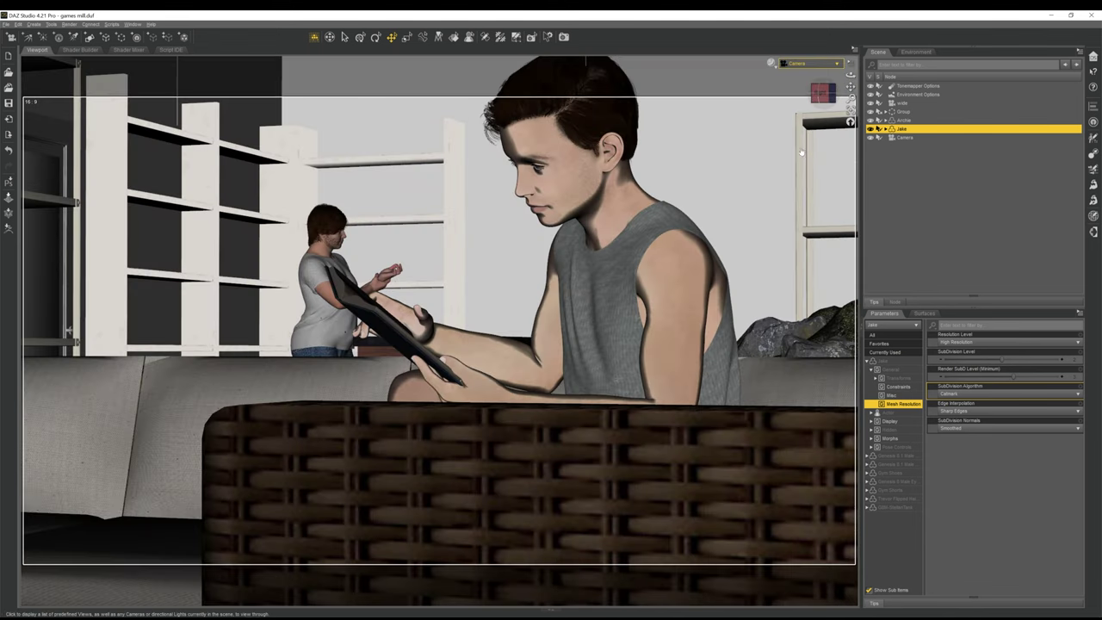